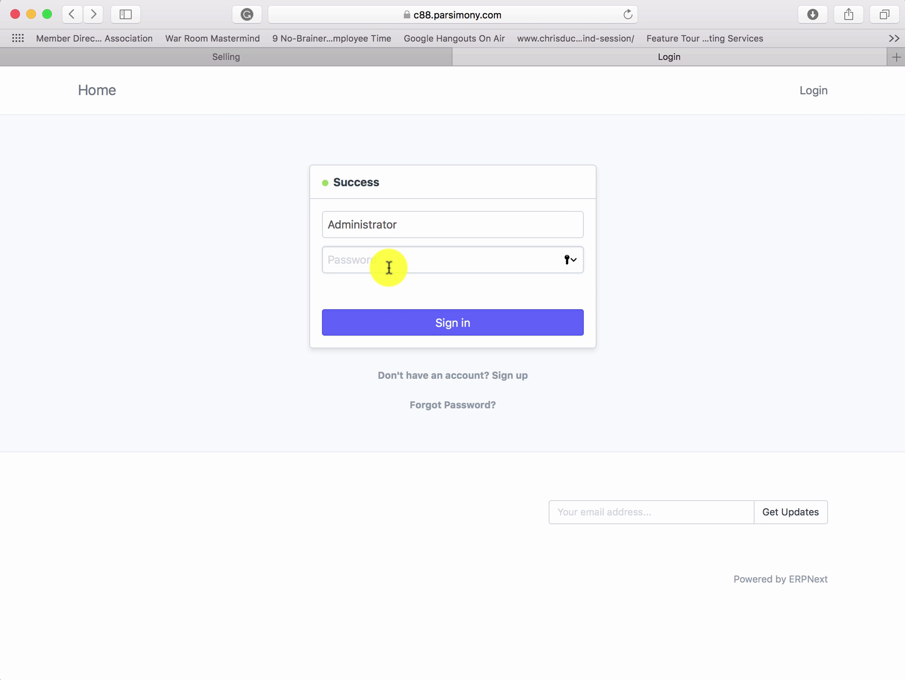
- Paste the Administrator password and sign in to ERPNext
key(super+v)
click(421, 321)
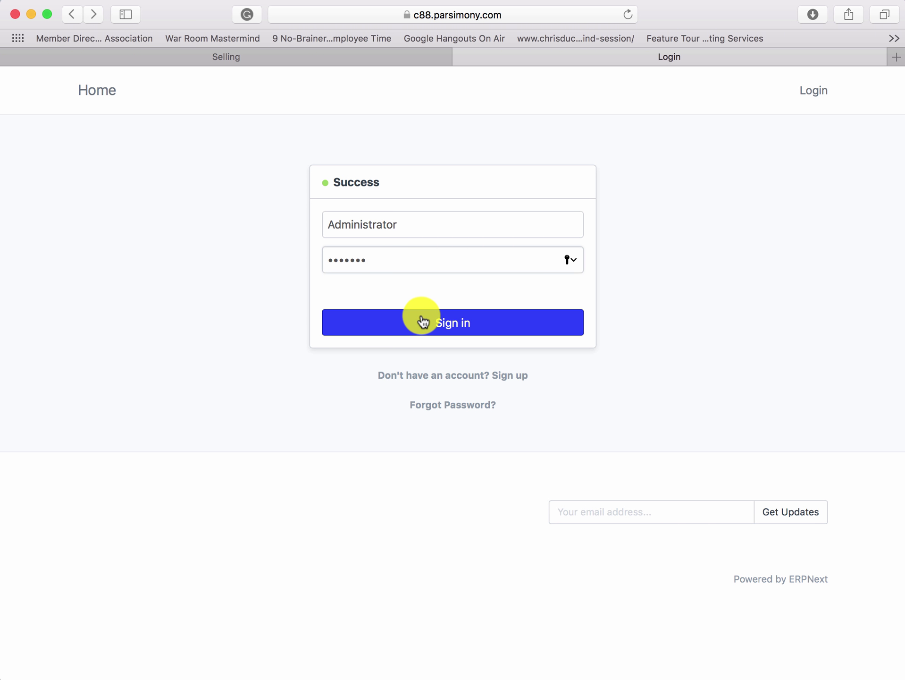
click(423, 322)
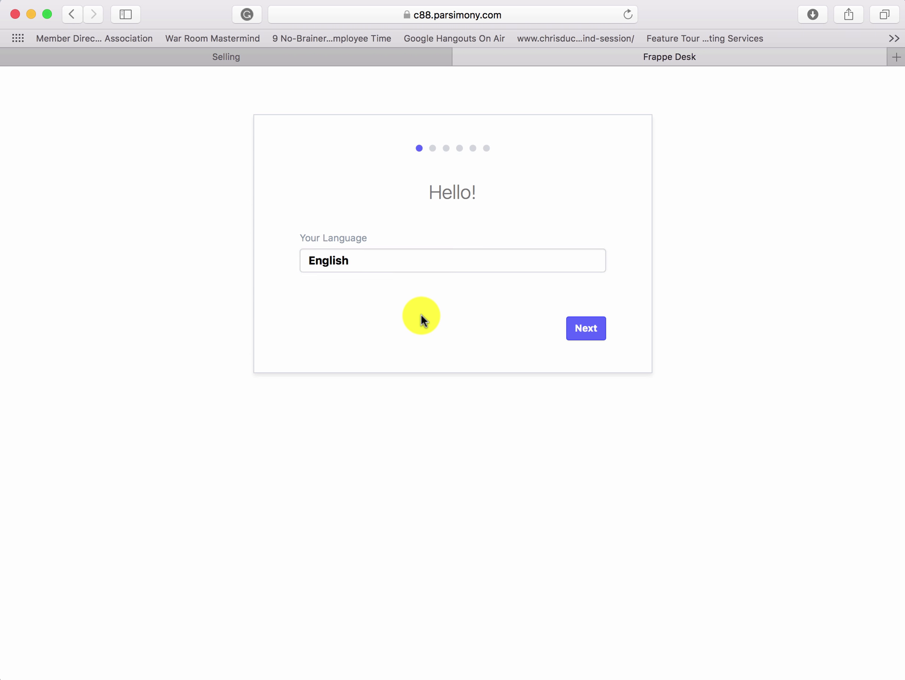
- Choose English (United States) as the setup wizard language
click(390, 263)
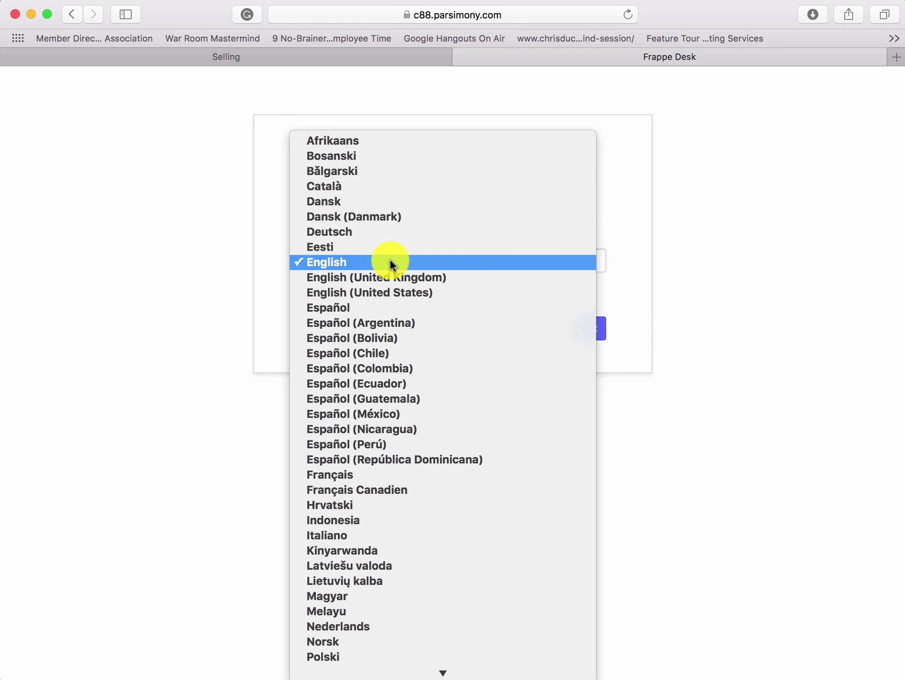
scroll(390, 260, down, 10)
scroll(390, 259, up, 10)
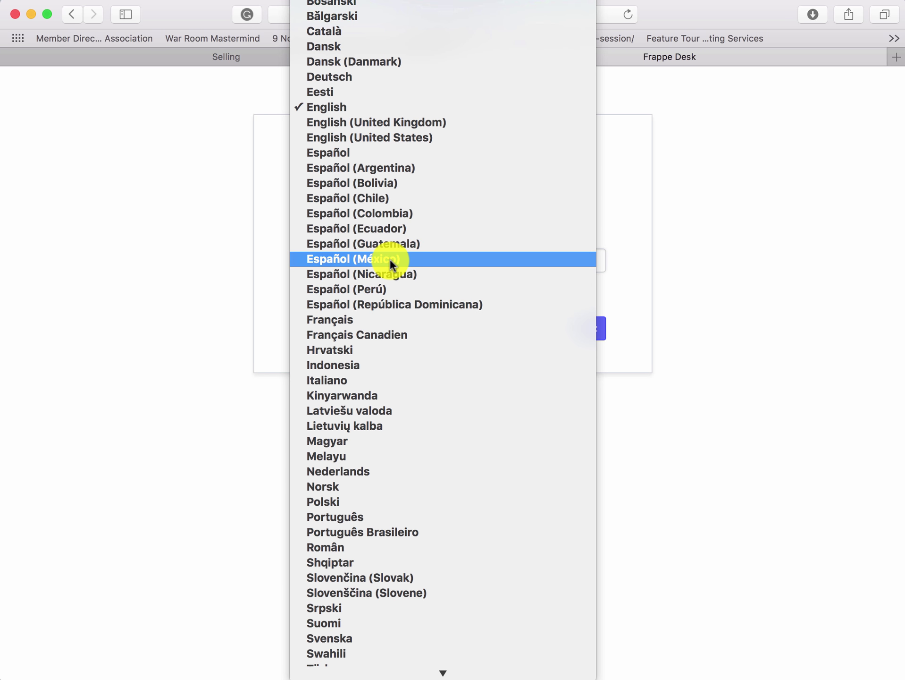
click(355, 137)
click(577, 328)
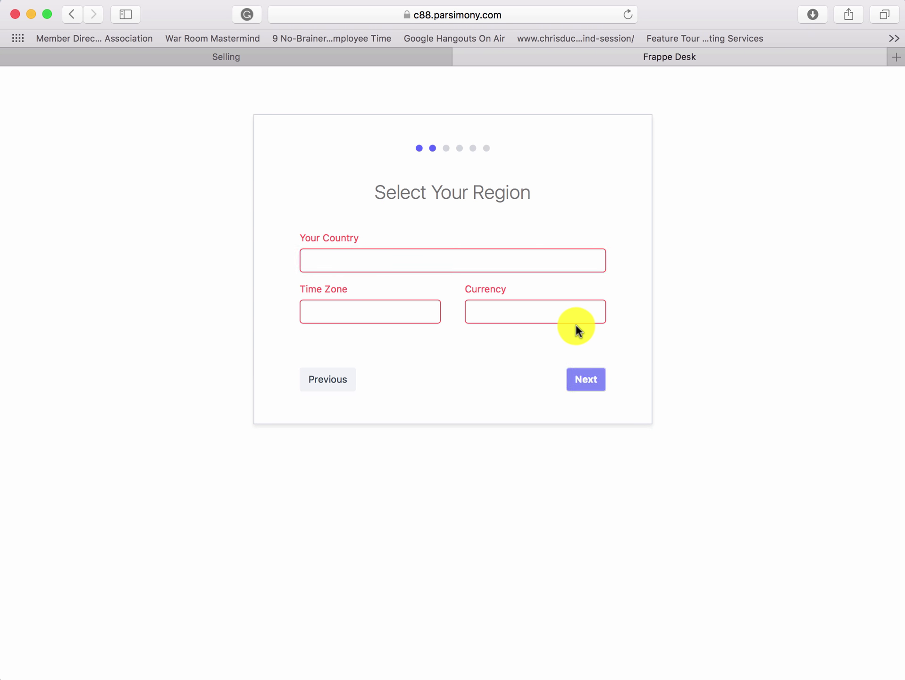
- Set the country to United States and time zone to PT - America/Los_Angeles
click(443, 259)
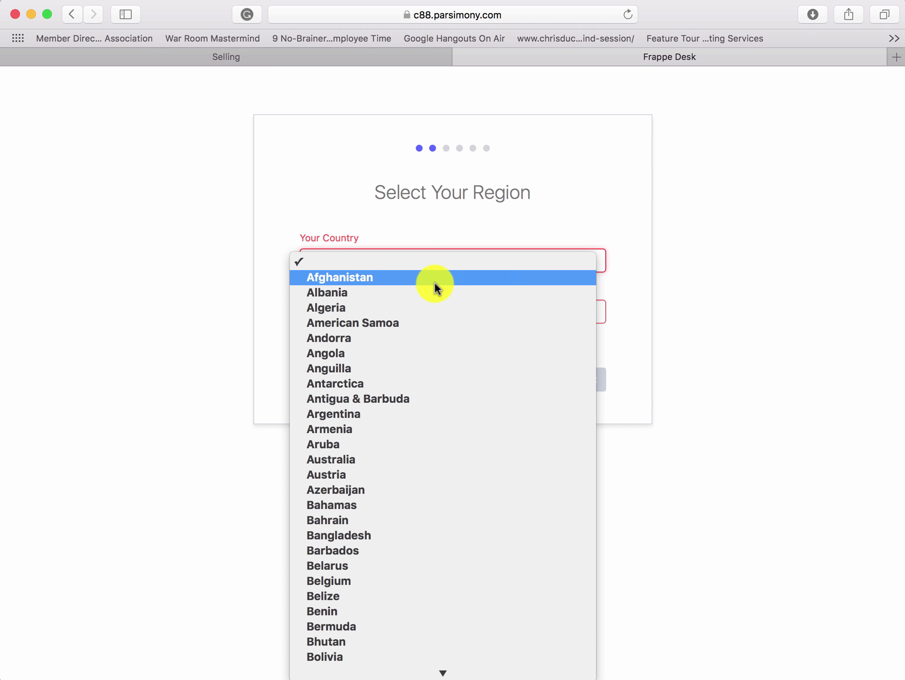
scroll(435, 287, down, 20)
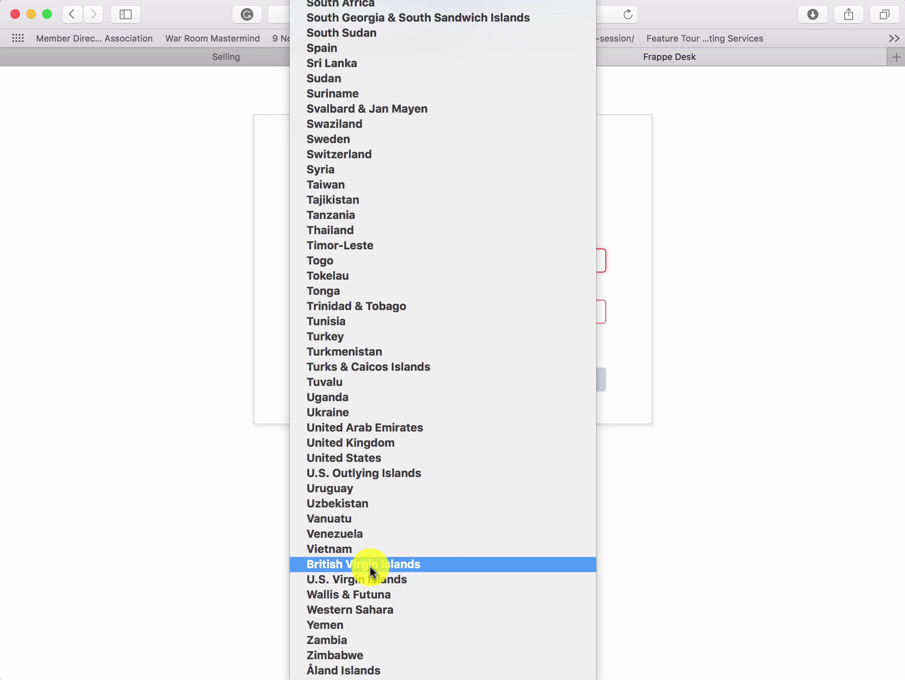
click(365, 458)
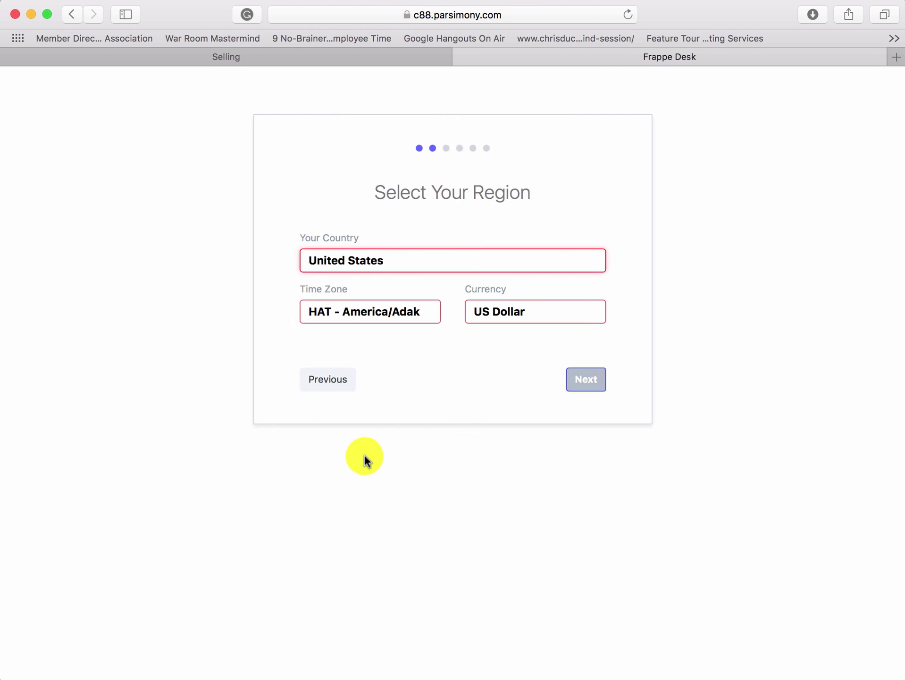
click(370, 312)
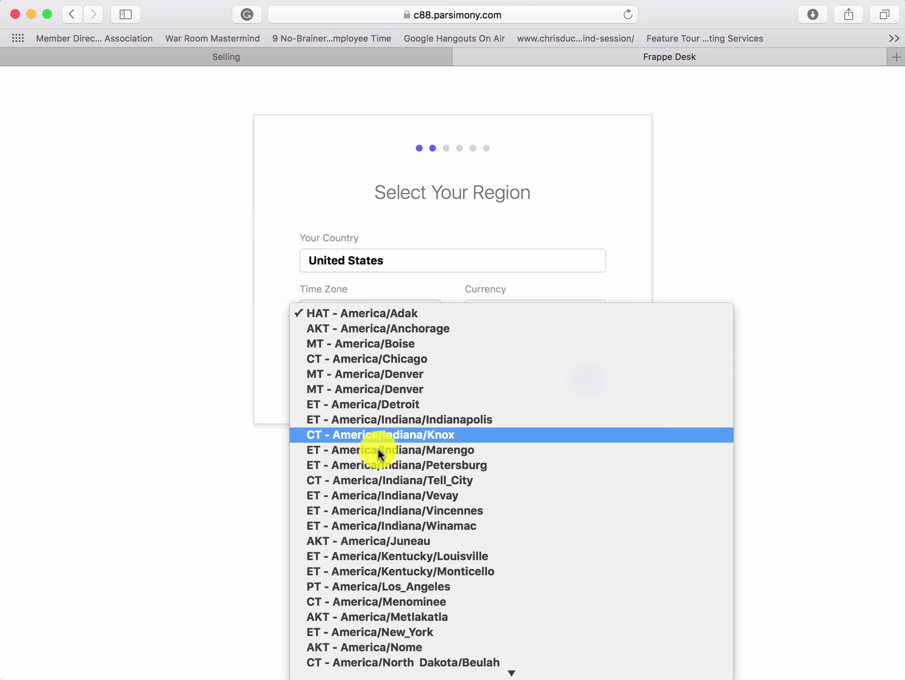
click(369, 592)
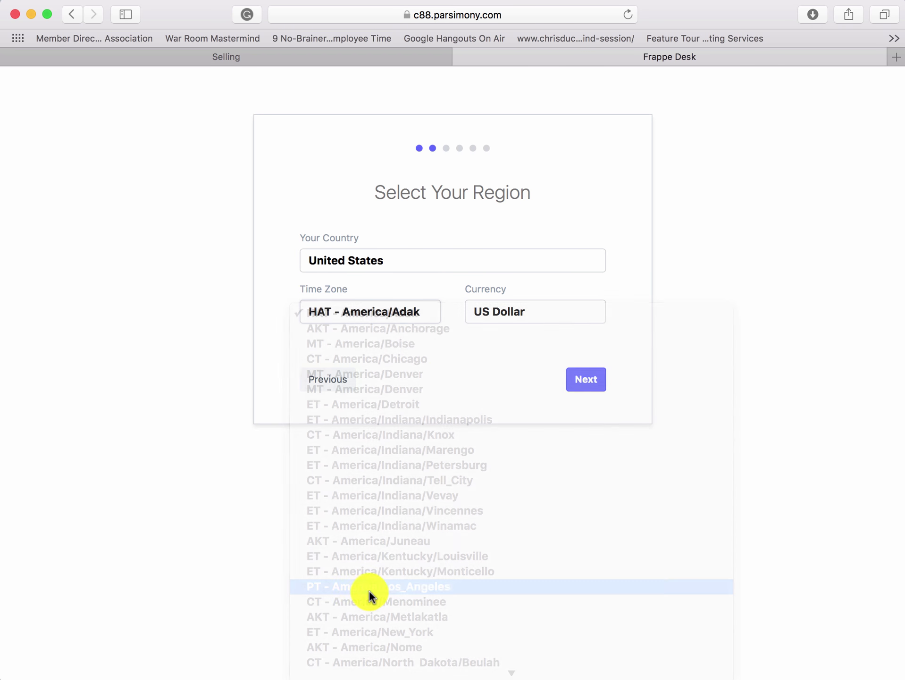
click(588, 383)
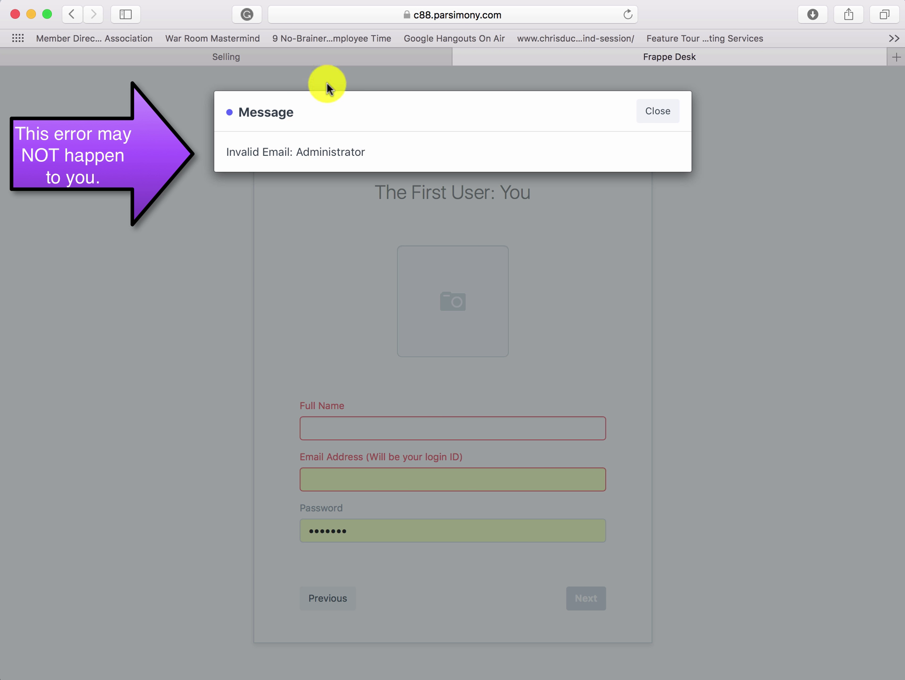
- Dismiss the invalid-email message and enter the first user's full name, e-mail and password
click(664, 118)
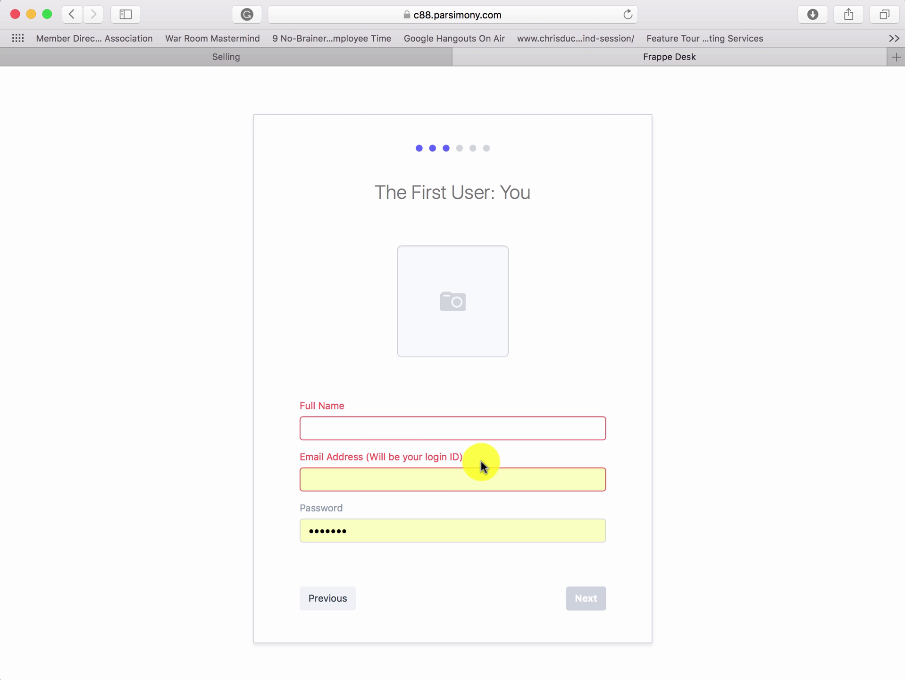
click(392, 439)
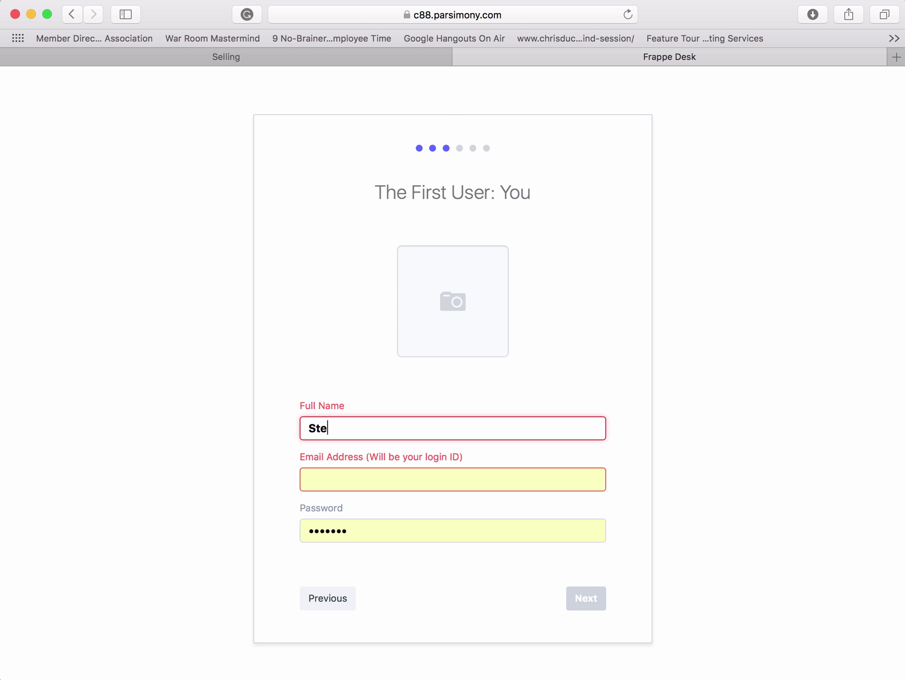
key(Tab)
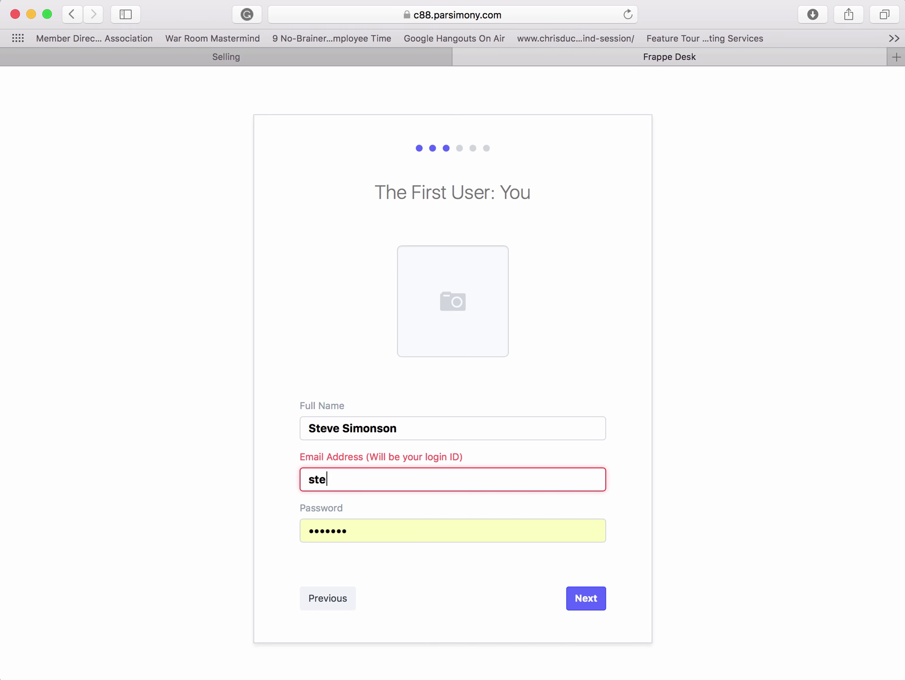
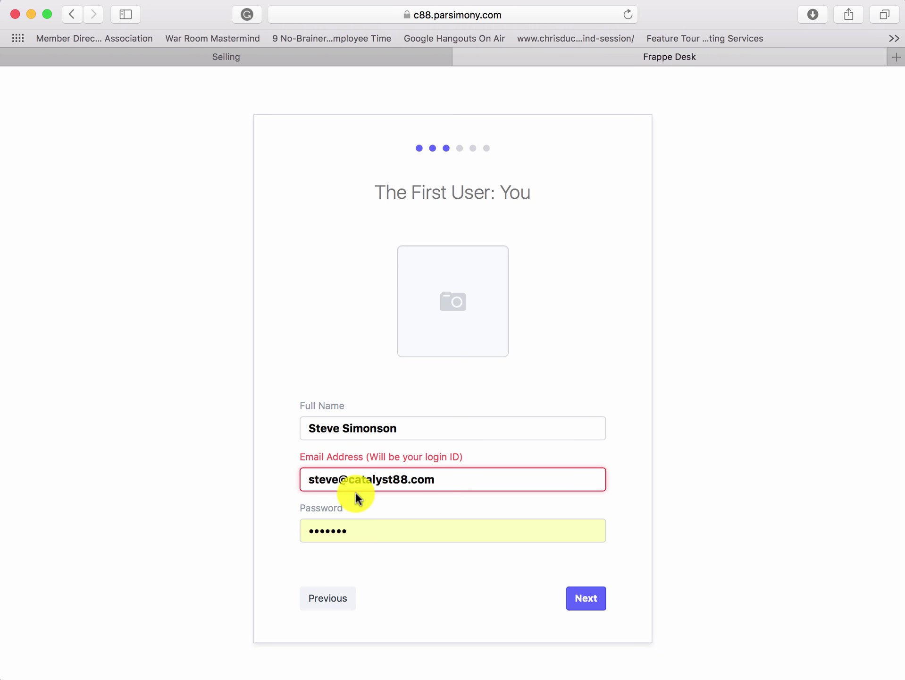
double_click(348, 524)
text(••••••••)
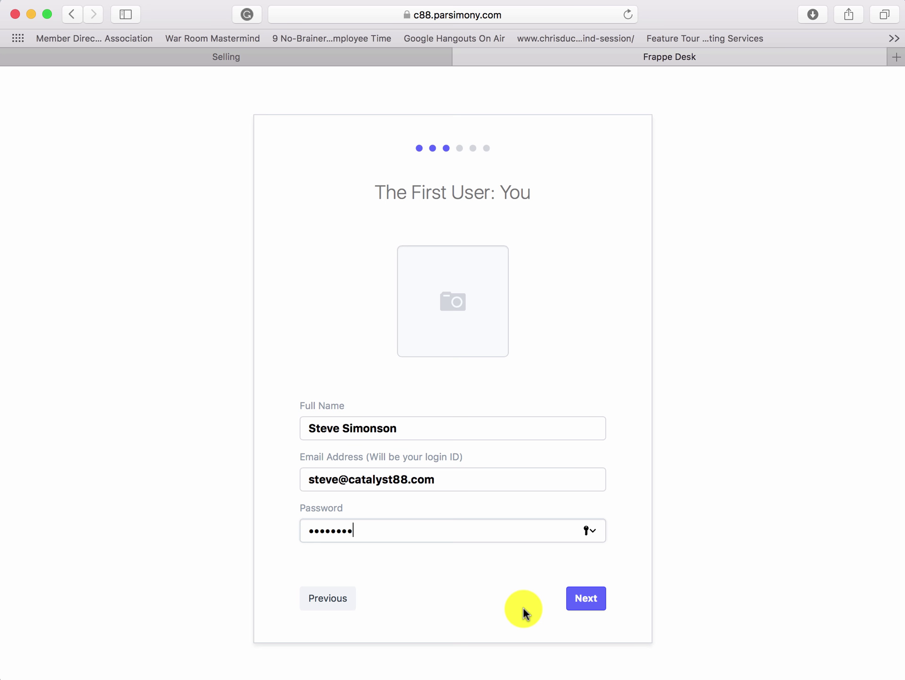
mouse_move(444, 676)
- Dismiss Safari's save-password prompt and choose Services as the domain
click(582, 600)
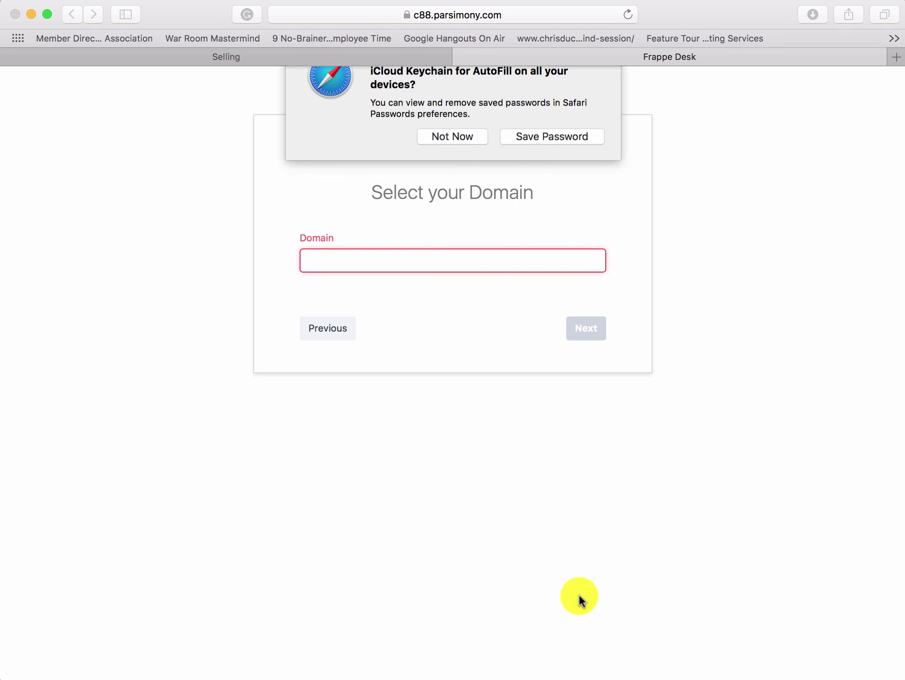
click(528, 167)
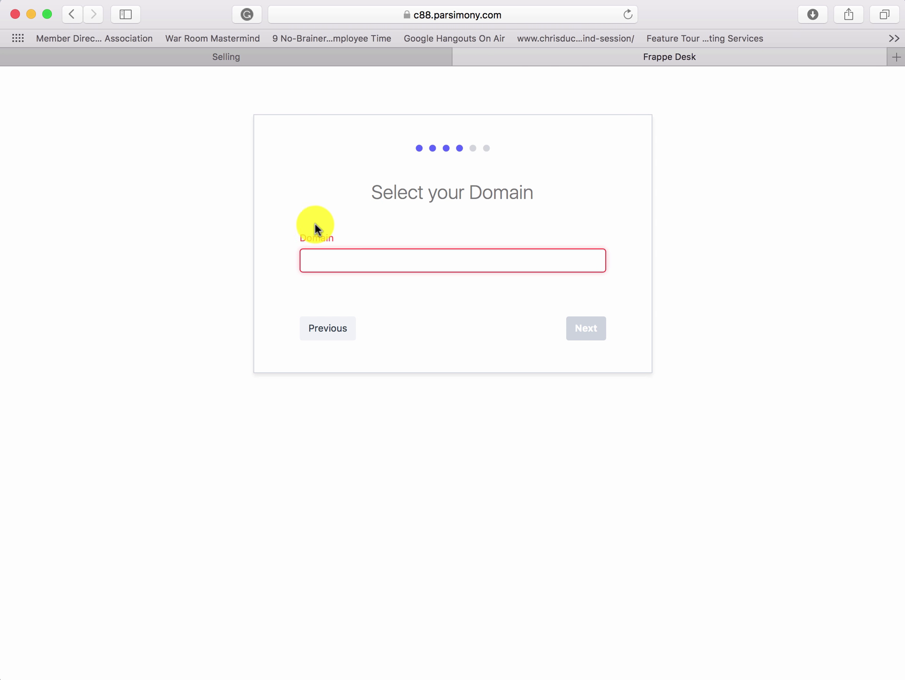
click(321, 266)
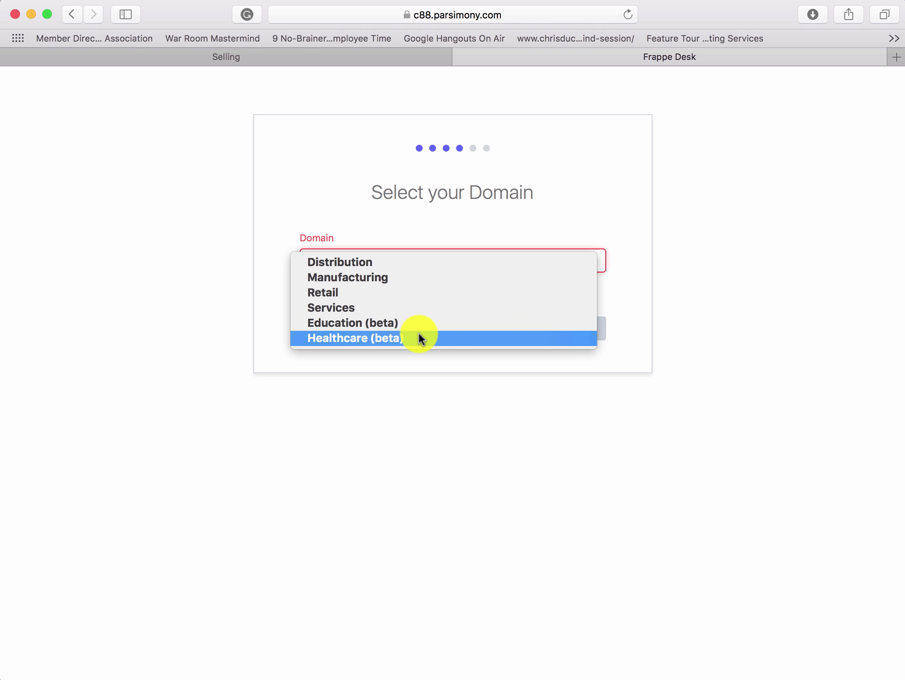
click(414, 310)
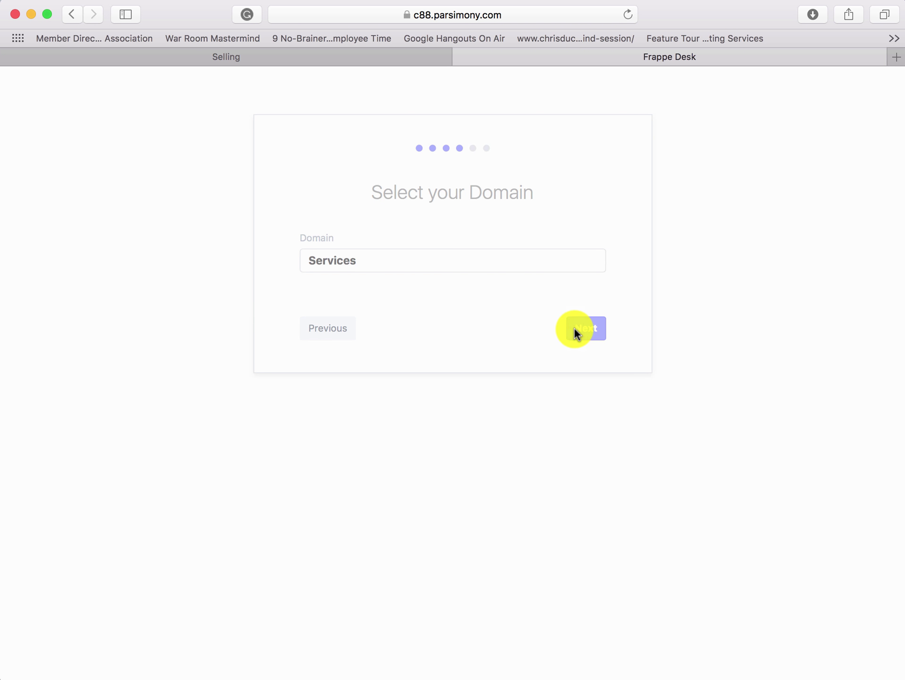
- Enter company name Catalyst88 with abbreviation C88
click(576, 330)
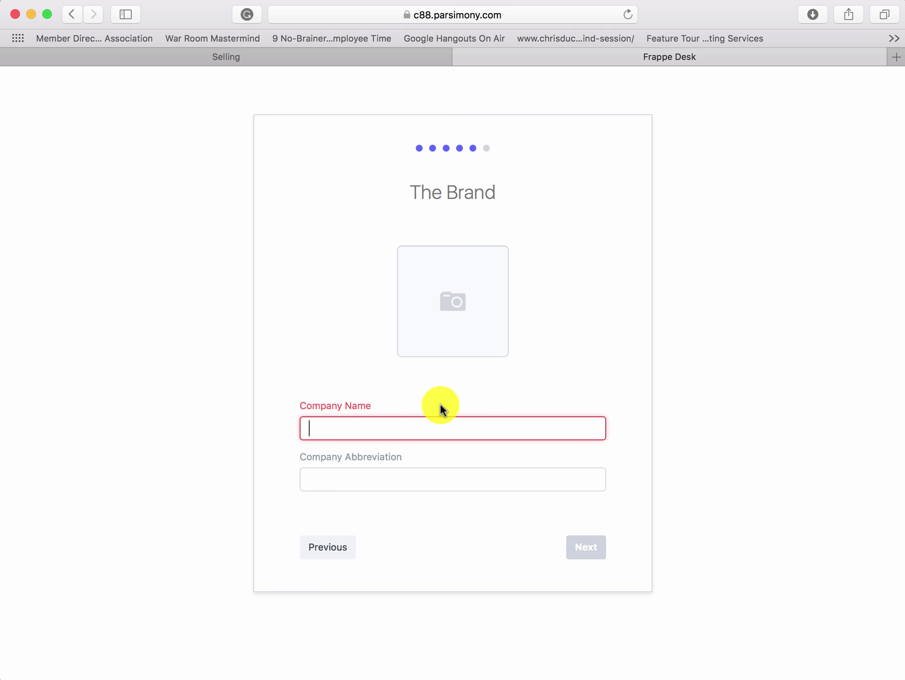
text(Catalyst88)
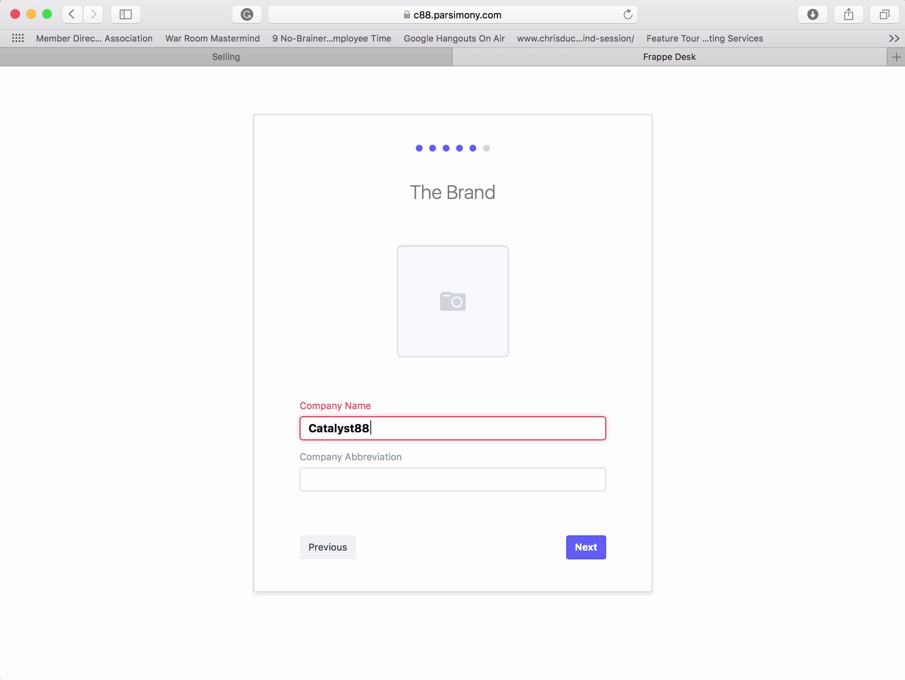
key(Tab)
text(c8)
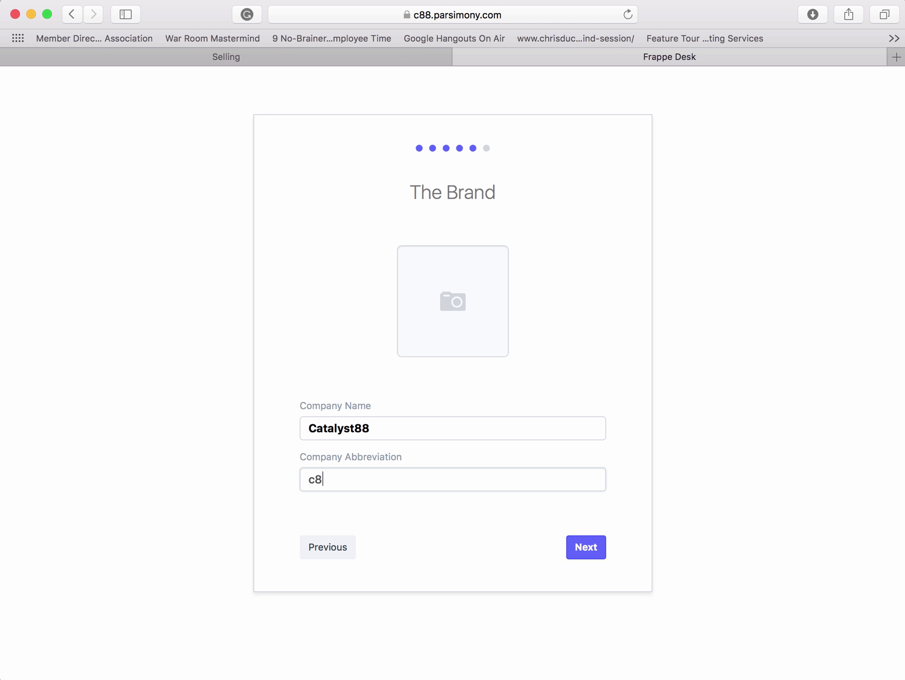
key(BackSpace)
key(BackSpace)
text(C88)
- Upload CATALYST1.jpg as the company logo
click(458, 332)
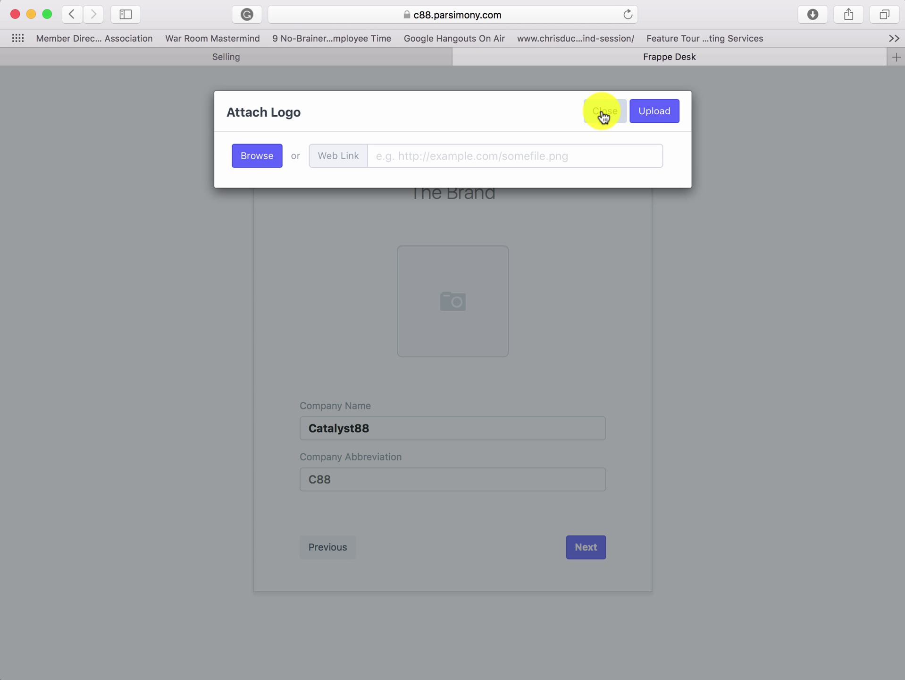
click(268, 159)
click(863, 81)
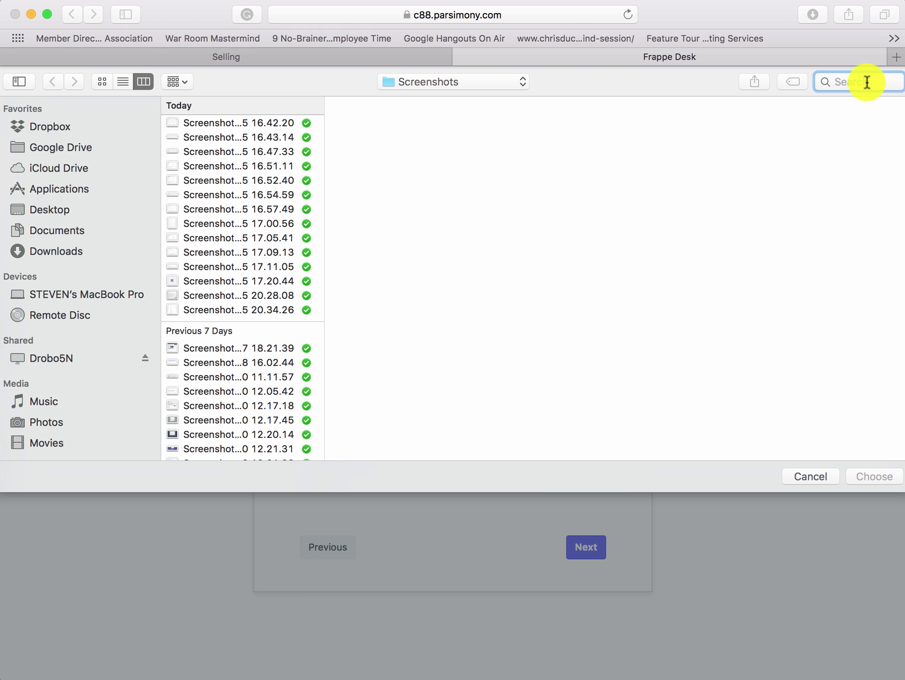
text(catalyst1)
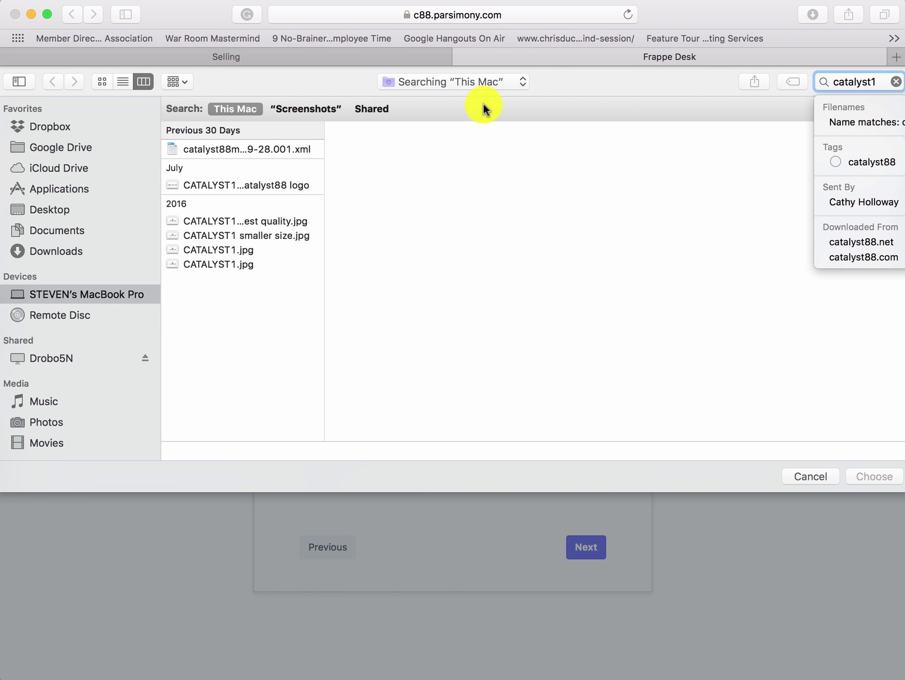
click(236, 250)
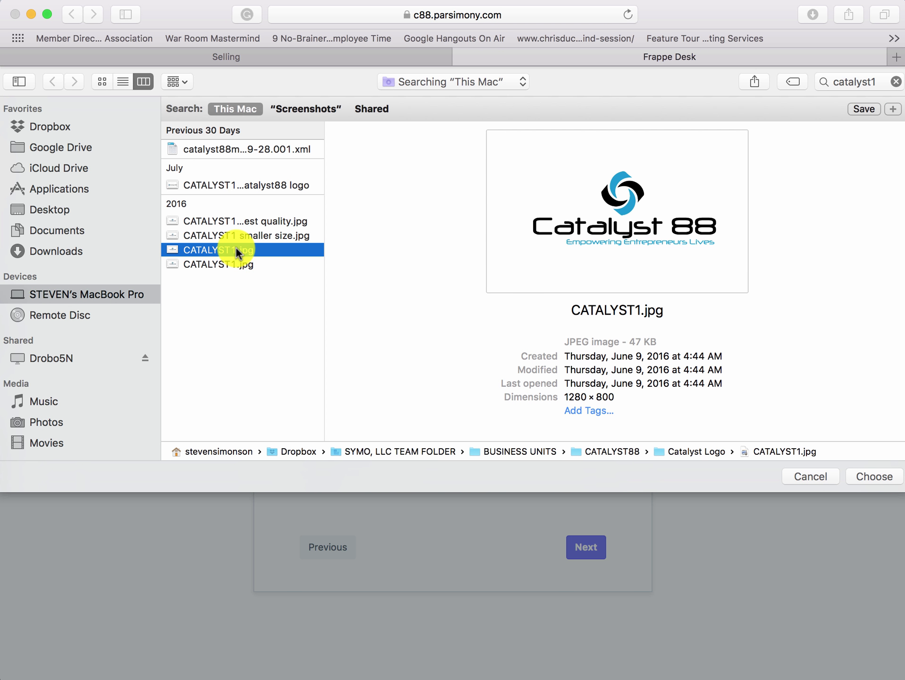
click(873, 474)
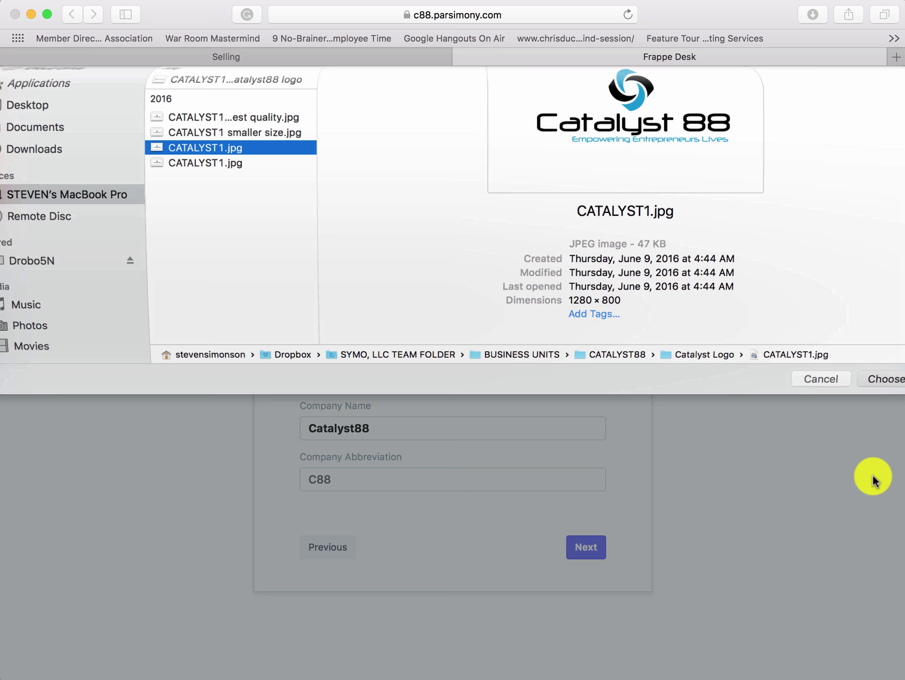
click(649, 112)
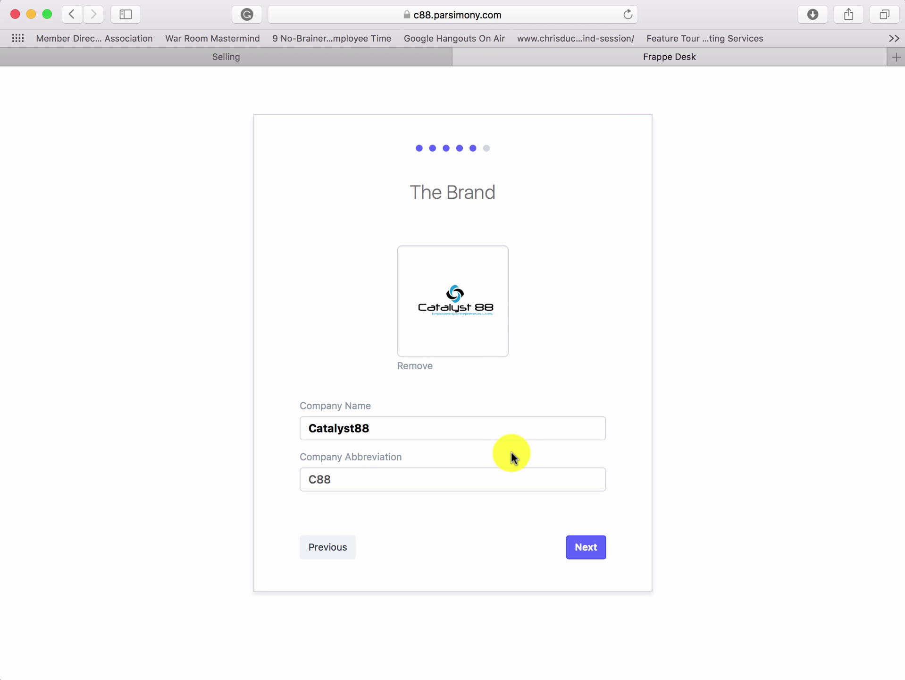
mouse_move(471, 337)
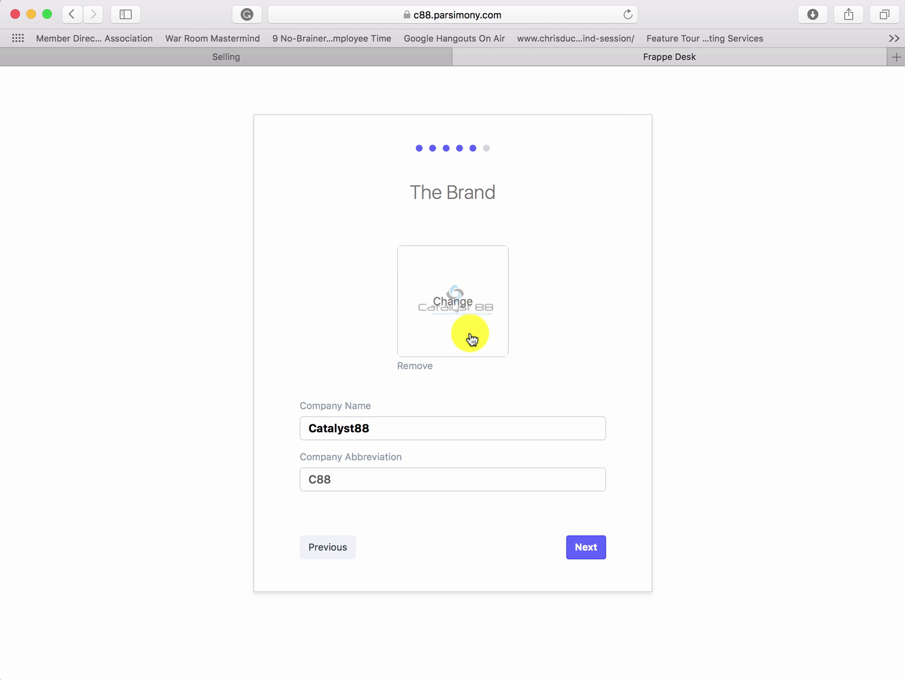
click(576, 547)
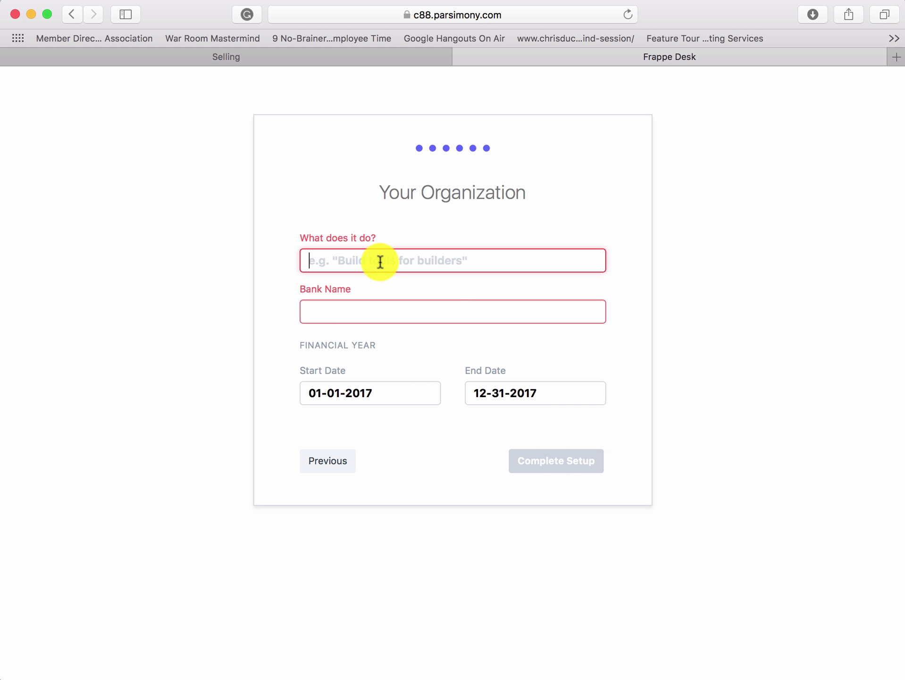
- Describe the organization as 'Empowering Entrepreneurs Lives' with bank Wells Fargo
text(We)
key(BackSpace)
key(BackSpace)
text(E)
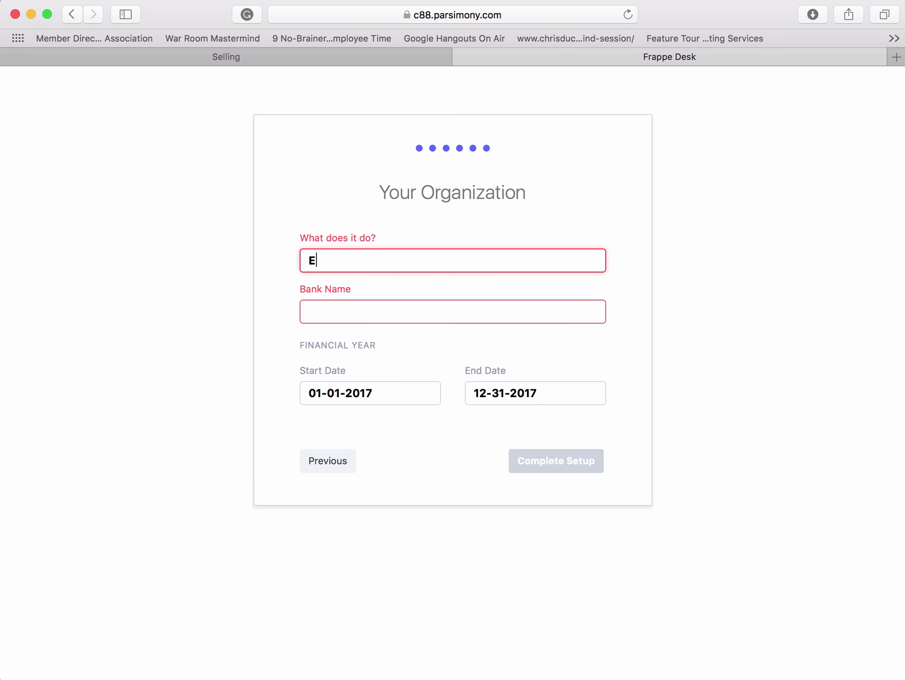
text(mpowering E)
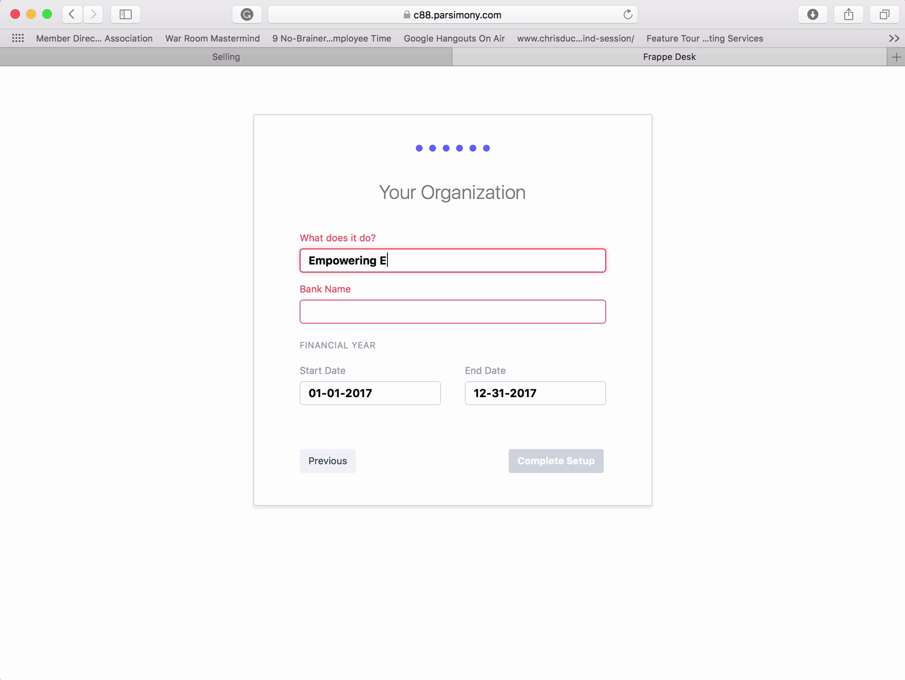
text(ntrepreneurs Lives)
click(352, 310)
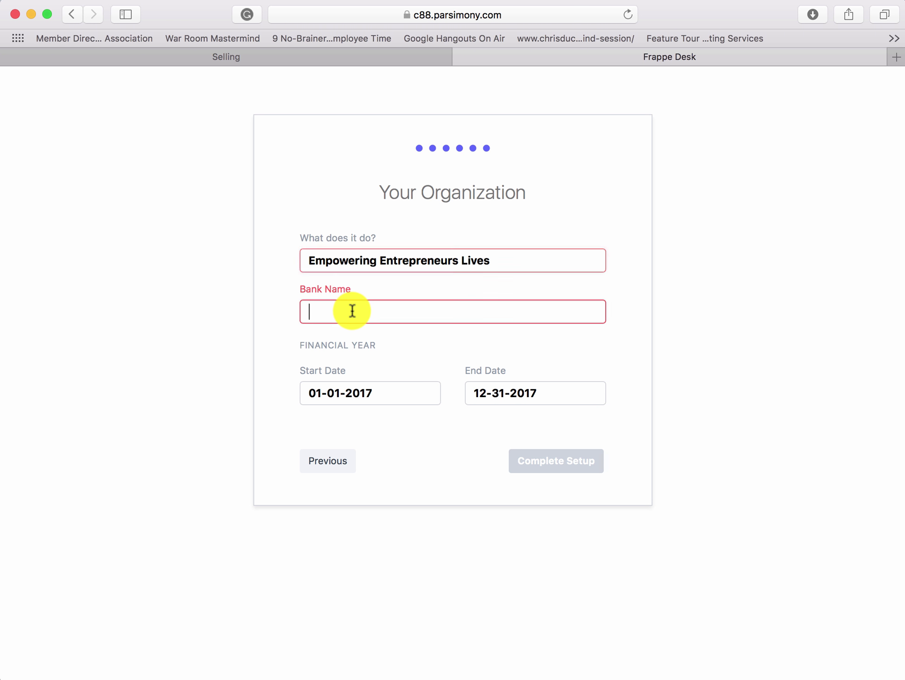
text(Wells )
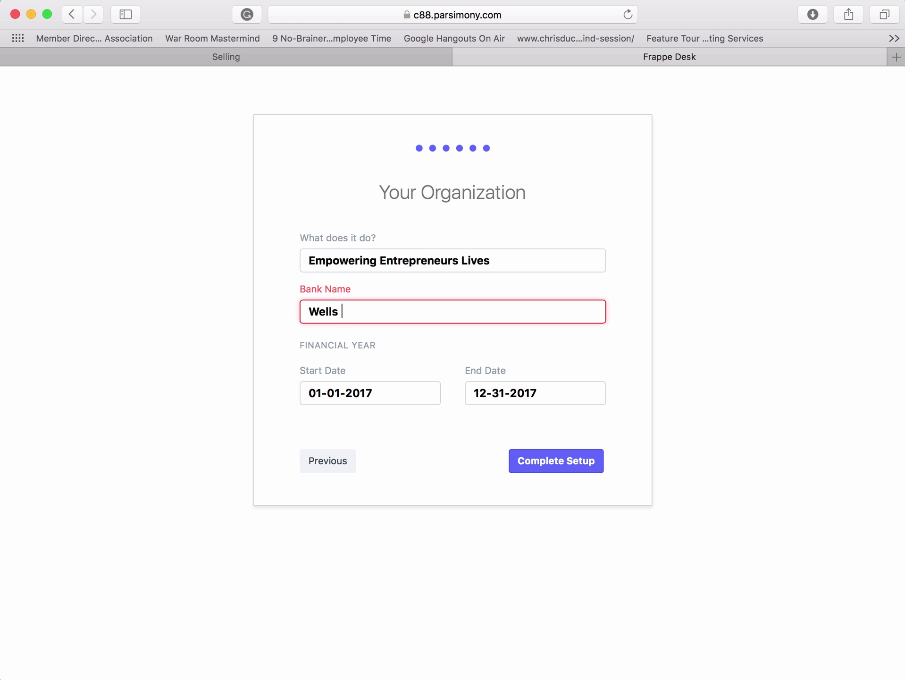
text(Fargo)
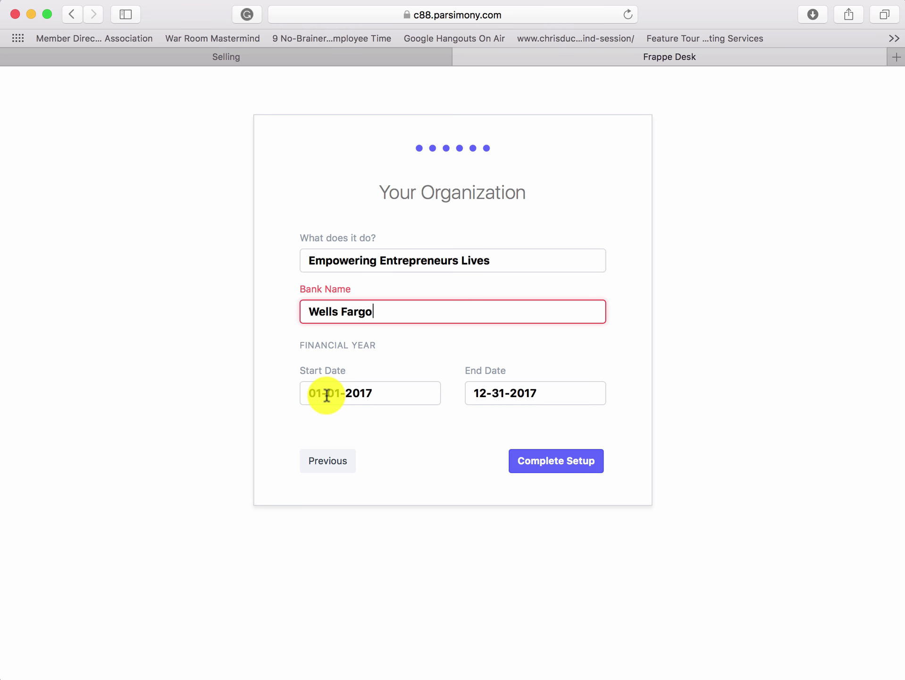
- Check the financial year start date, keep 2017, and complete the setup
click(326, 394)
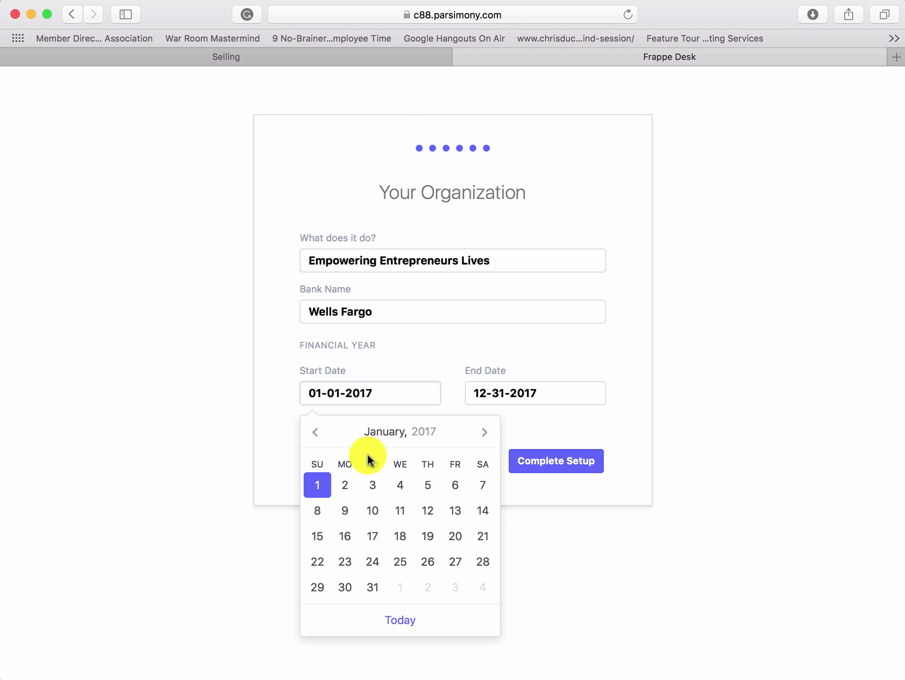
click(483, 434)
click(484, 433)
click(483, 434)
click(483, 433)
click(483, 434)
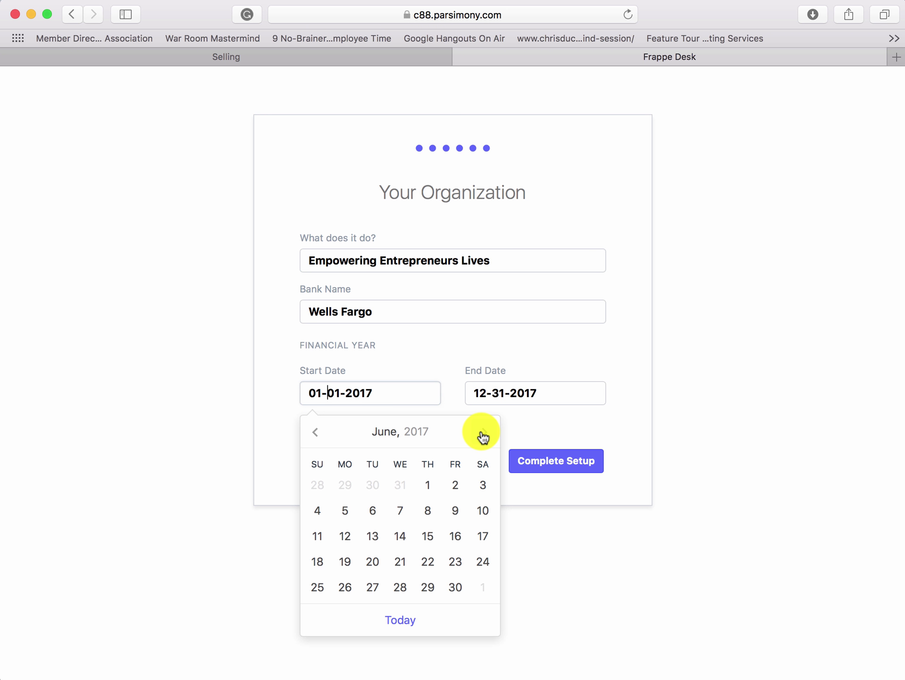
click(483, 433)
click(483, 433)
click(484, 433)
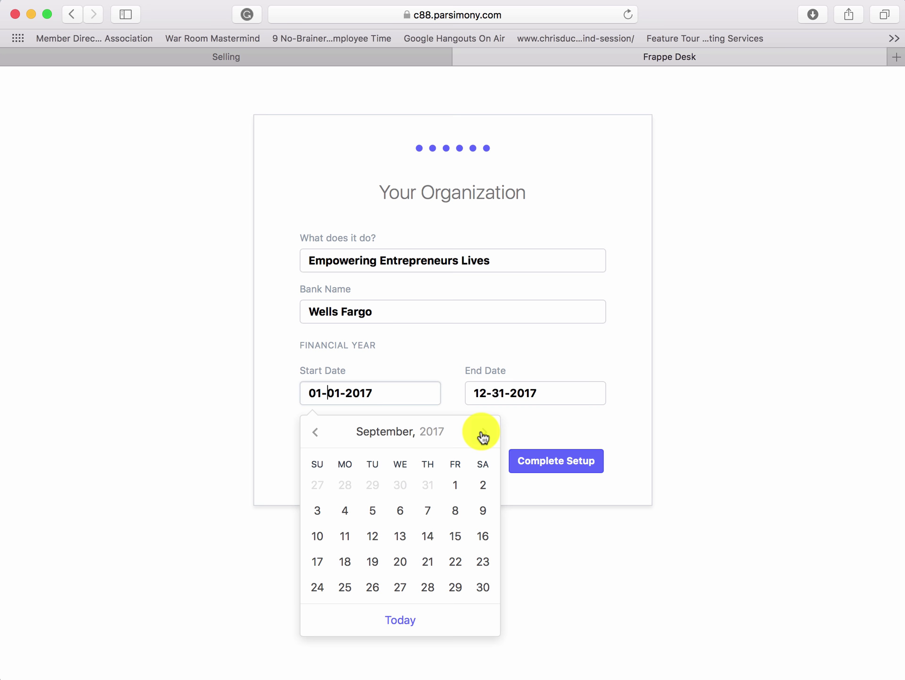
click(484, 433)
click(483, 433)
click(483, 433)
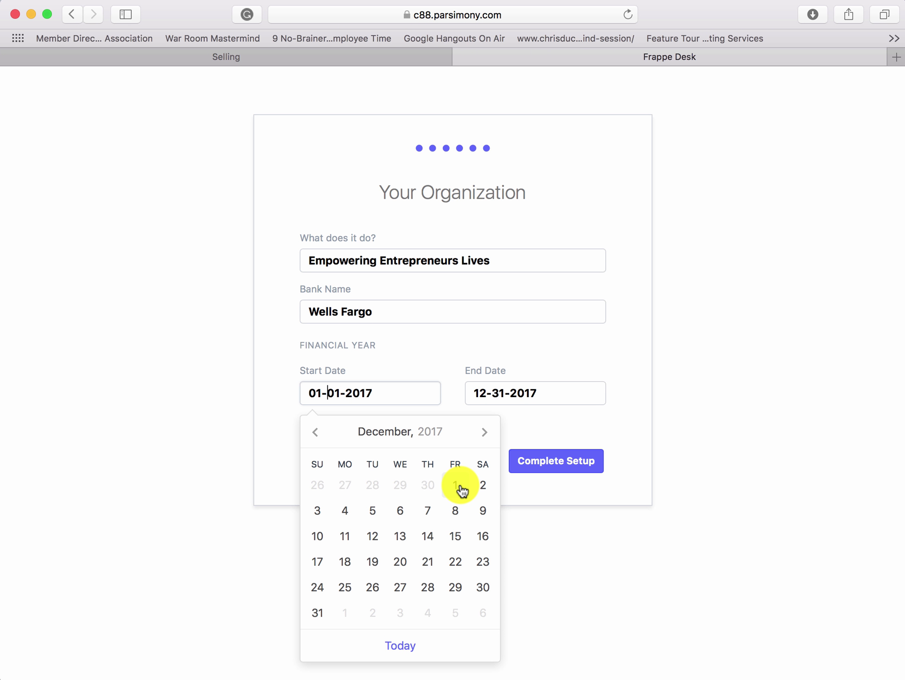
click(498, 366)
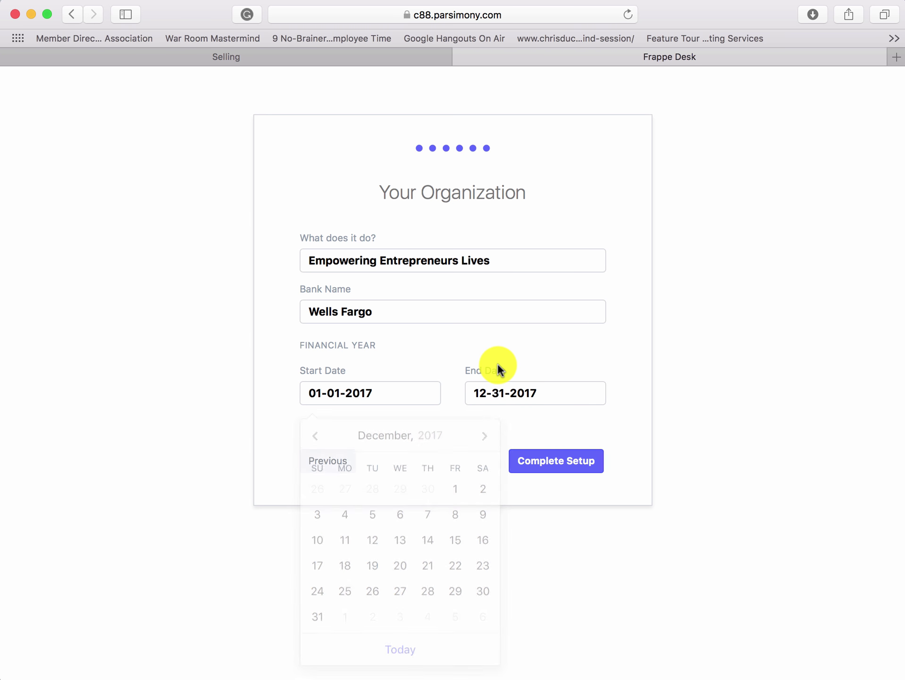
click(540, 464)
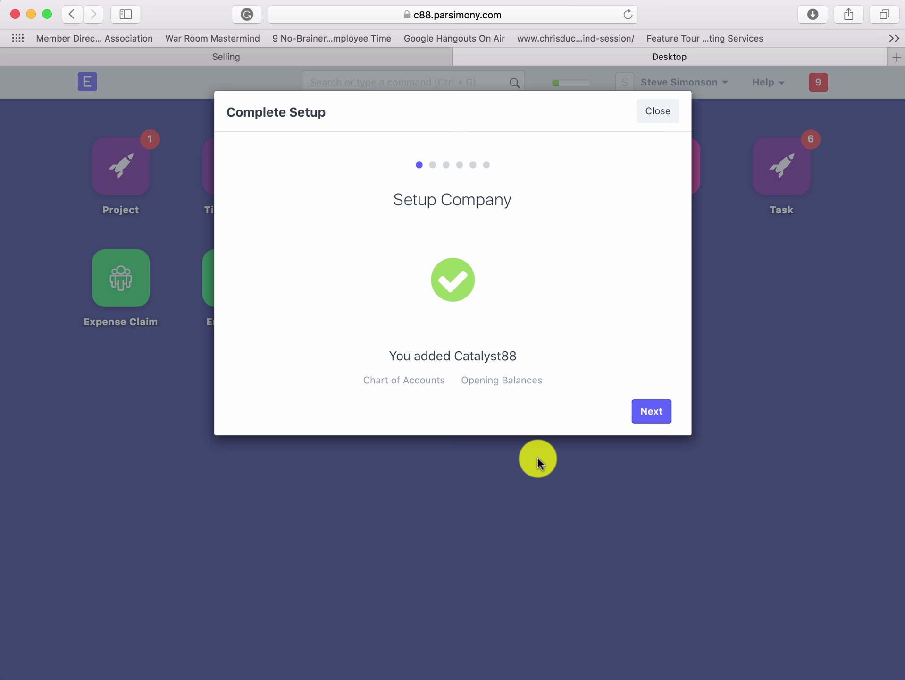
- Once setup finishes, continue to the Set a Target step
click(651, 411)
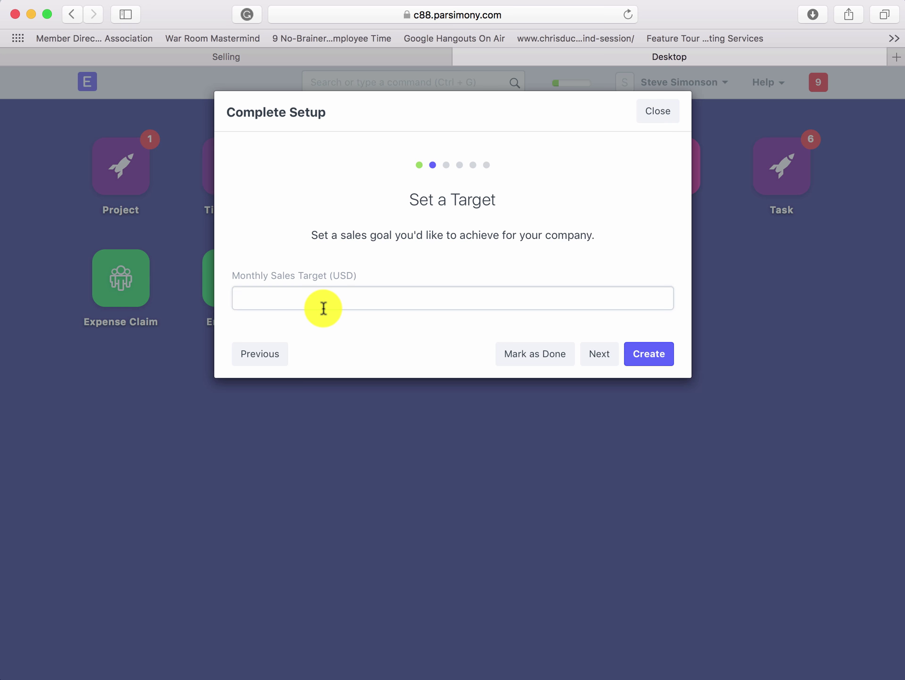
- Set a 1,000 USD monthly sales target and add Test Customer with a contact name
text(1,000)
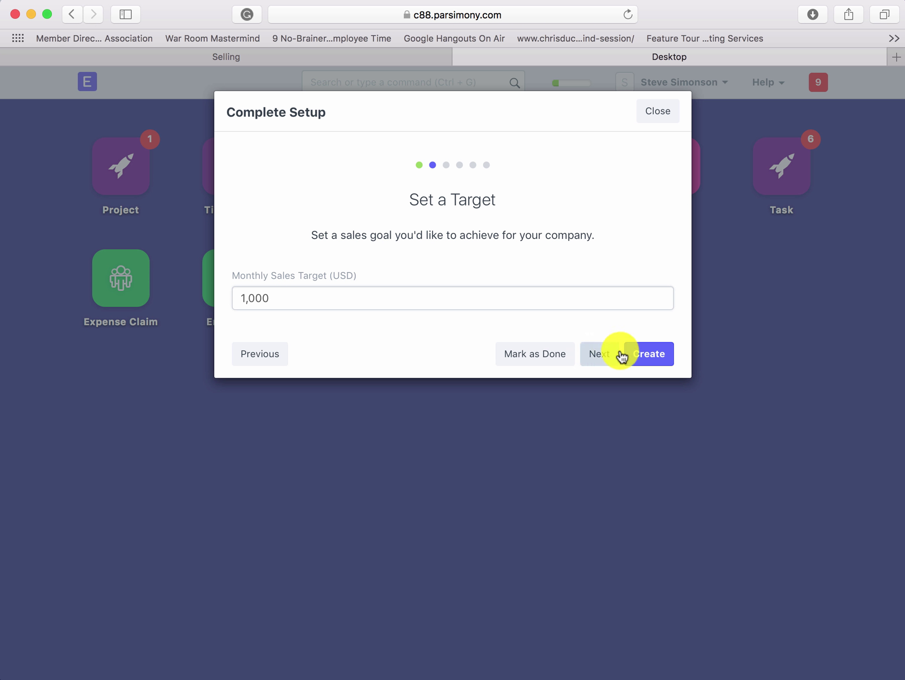
click(605, 357)
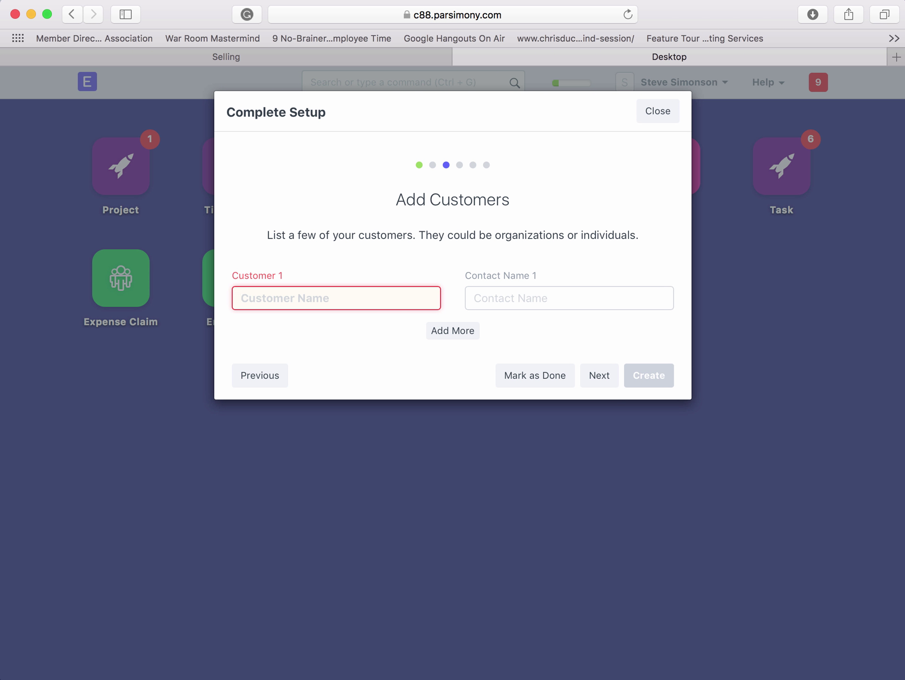
text(Test Customer)
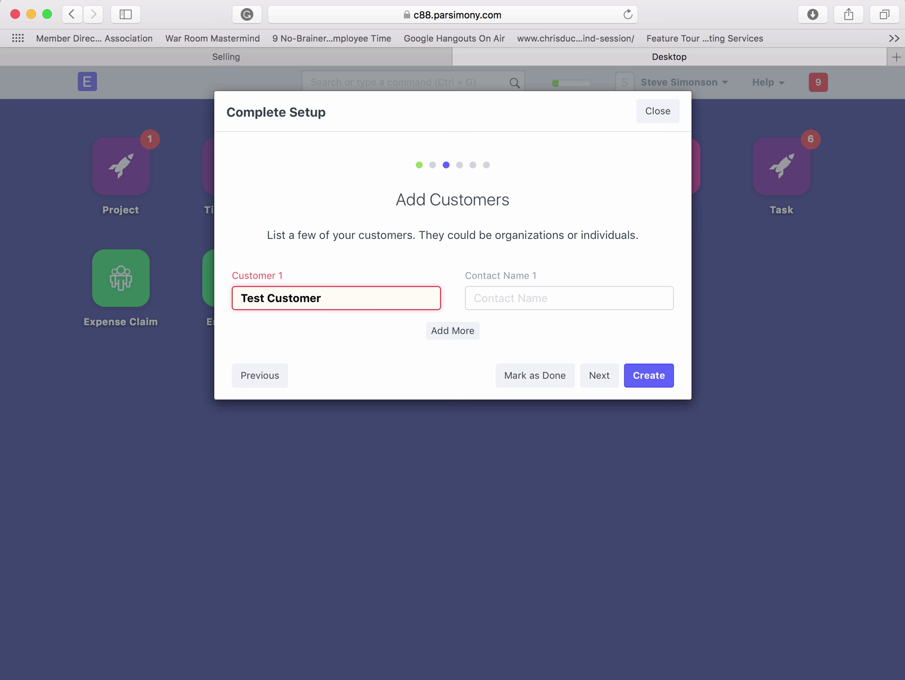
click(474, 298)
text(B)
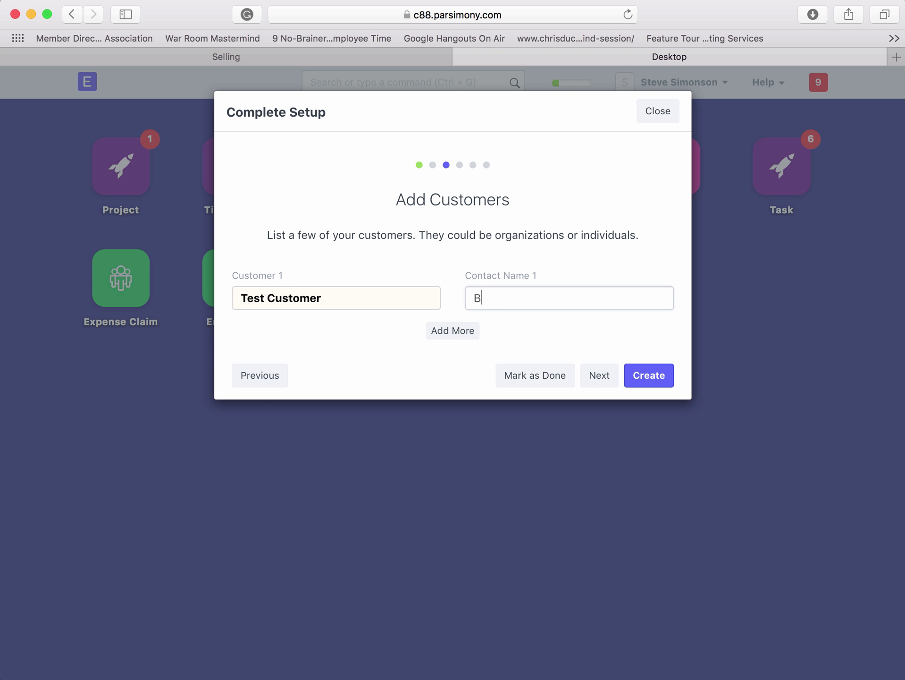
text(ob Tester)
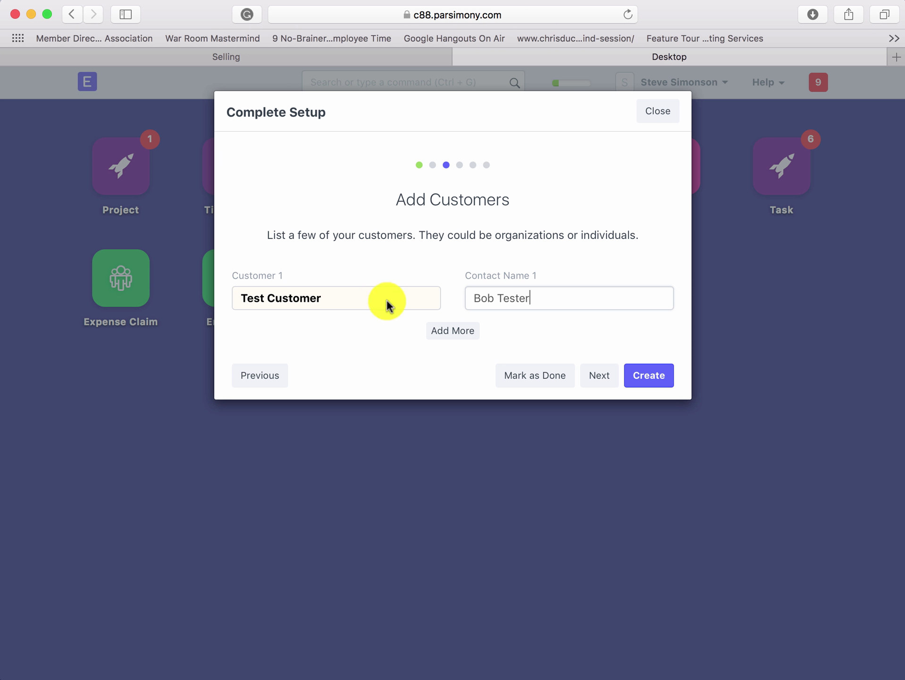
click(595, 383)
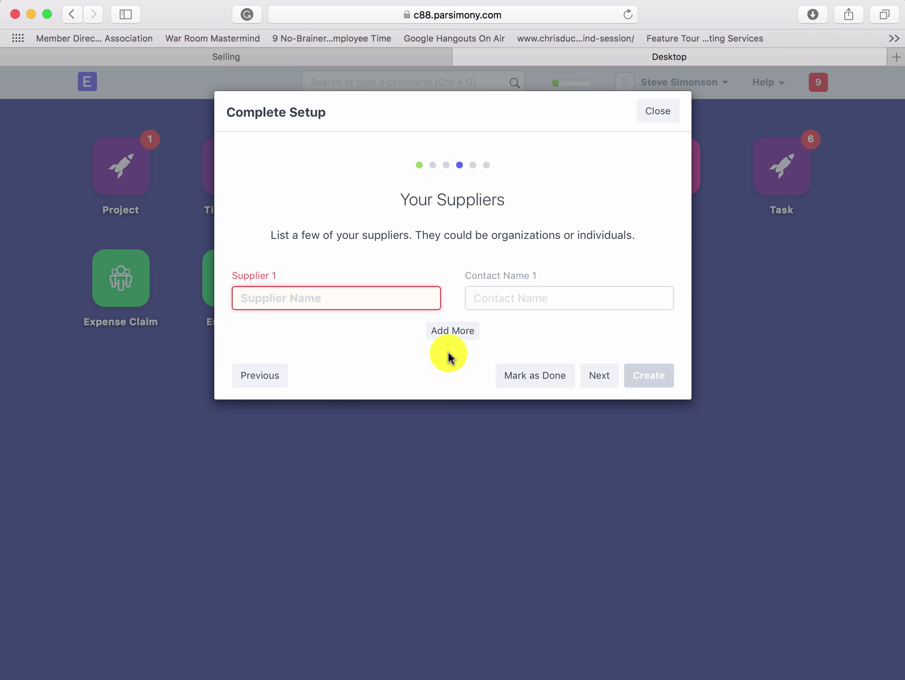
- Add Test Supplier with a contact name
text(Test C)
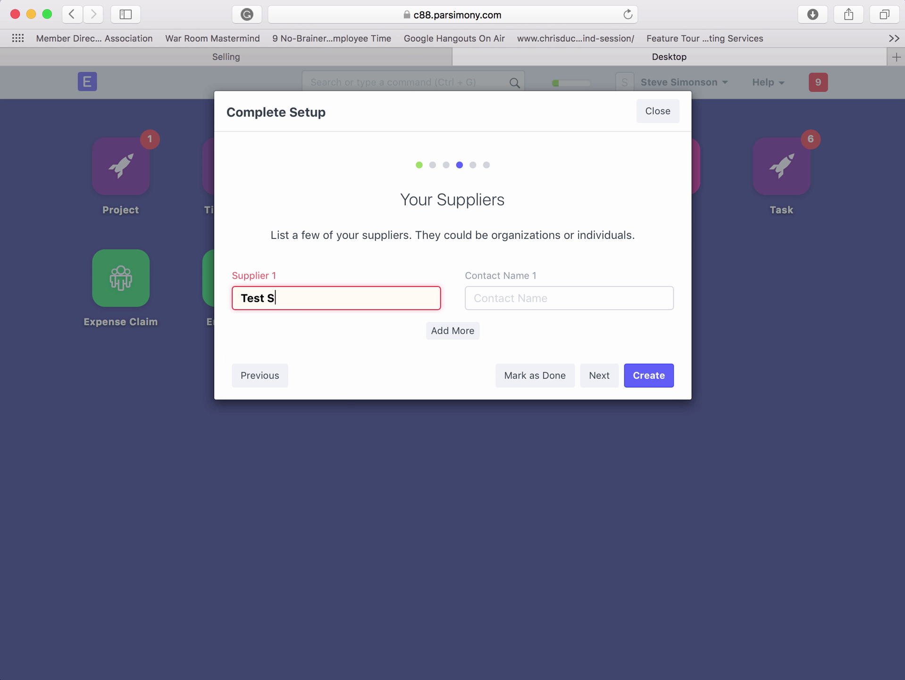
text(uppleir)
key(Tab)
key(shift+Tab)
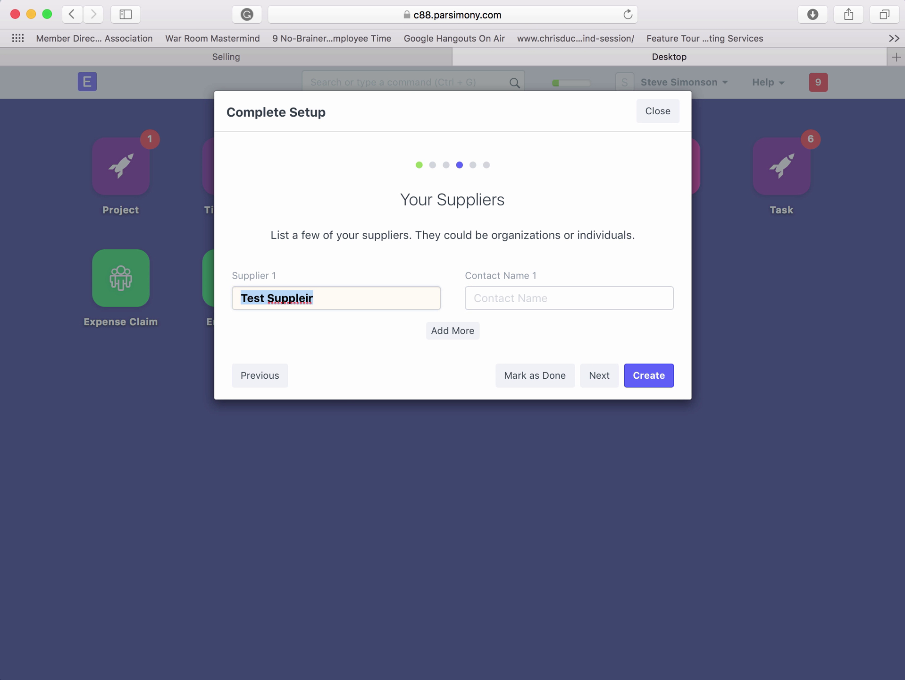
key(Right)
key(BackSpace)
key(BackSpace)
key(BackSpace)
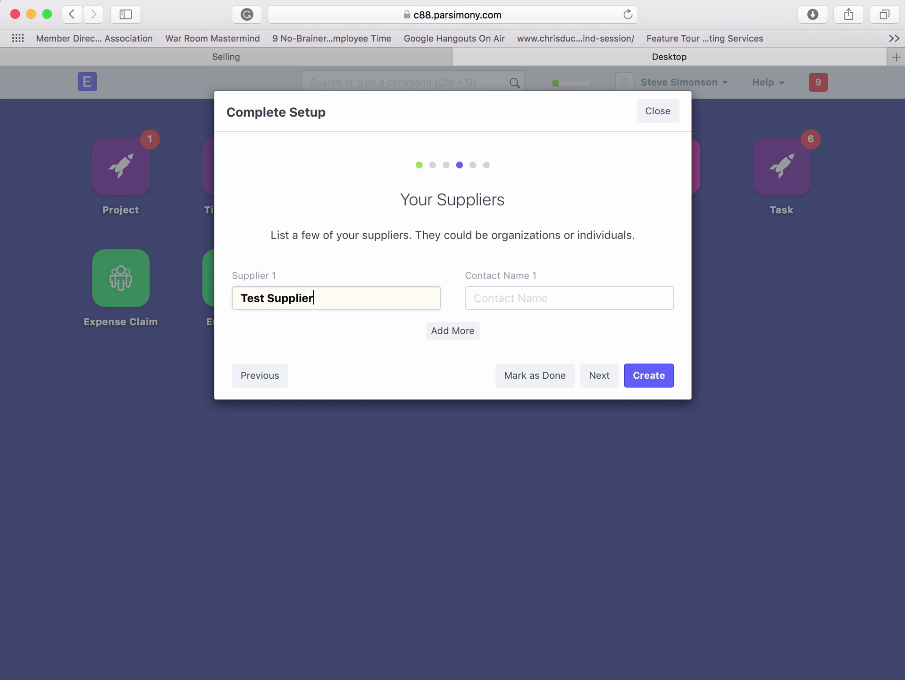
key(Tab)
text(Jeff Tester)
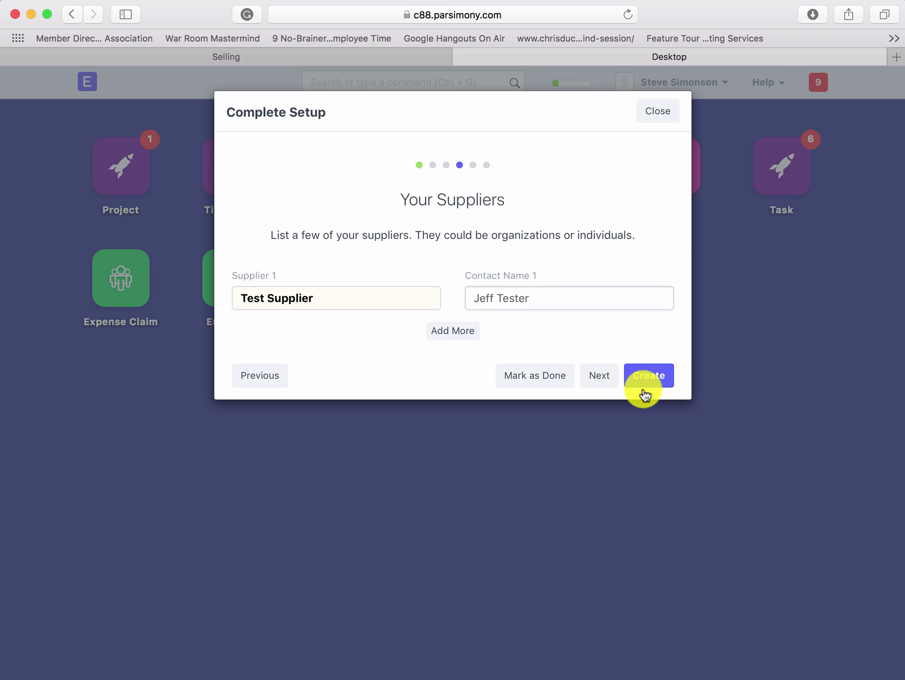
click(606, 381)
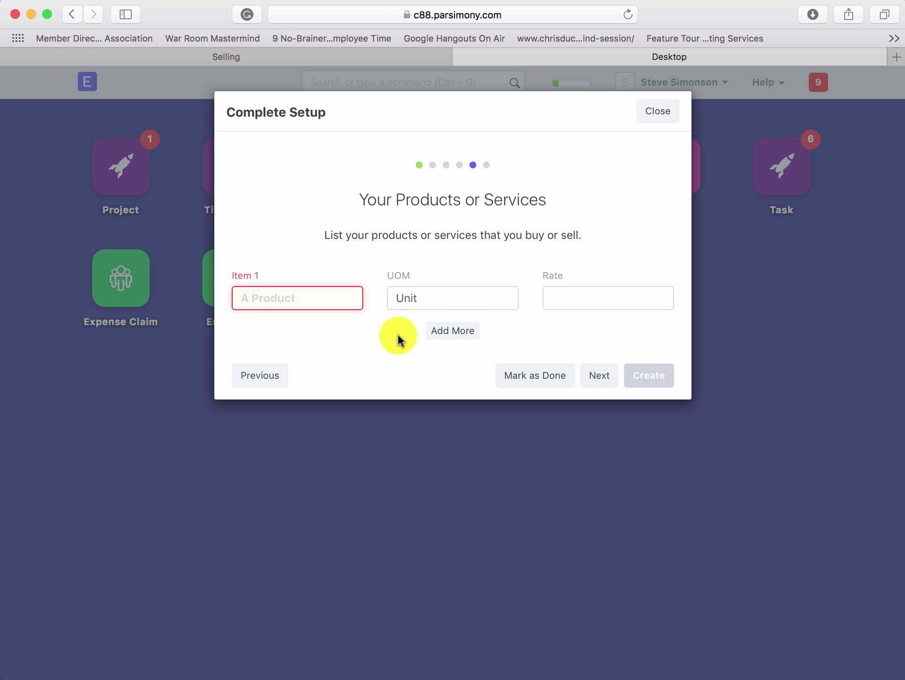
- Add Test Product at a rate of 1.00
click(329, 302)
text(Test )
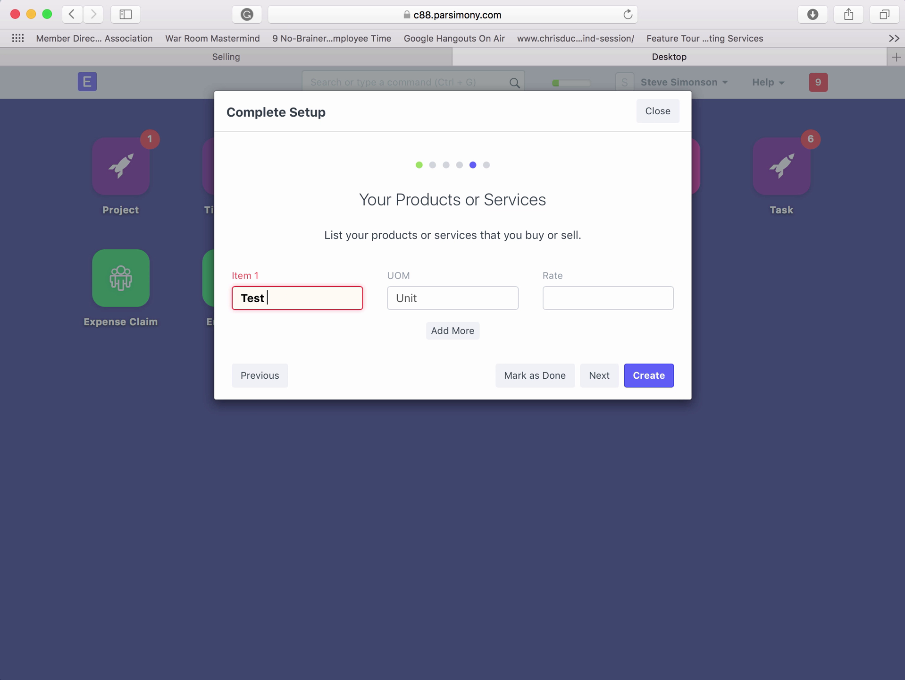
text(Product)
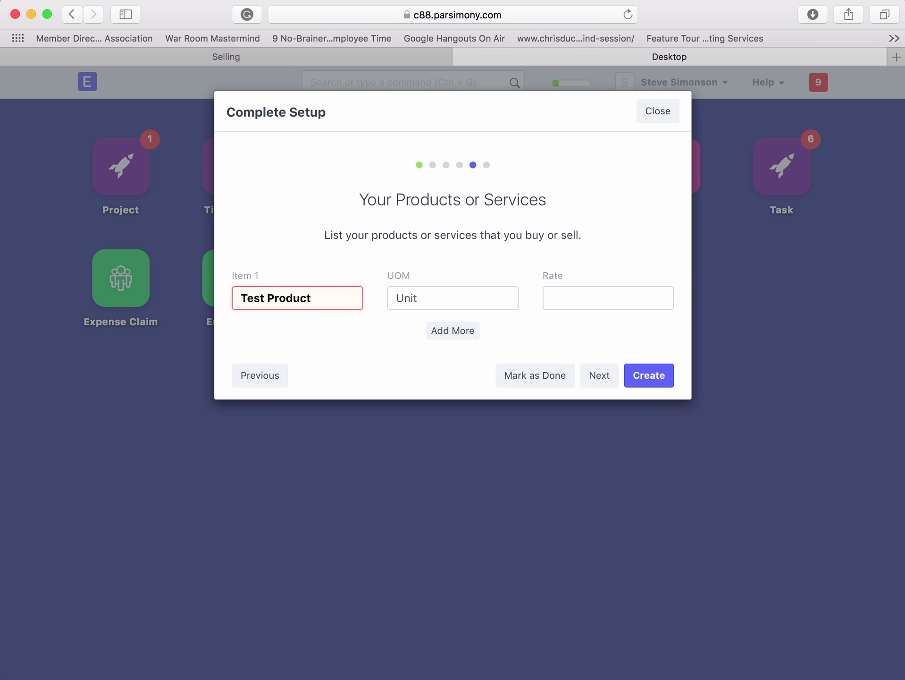
click(557, 289)
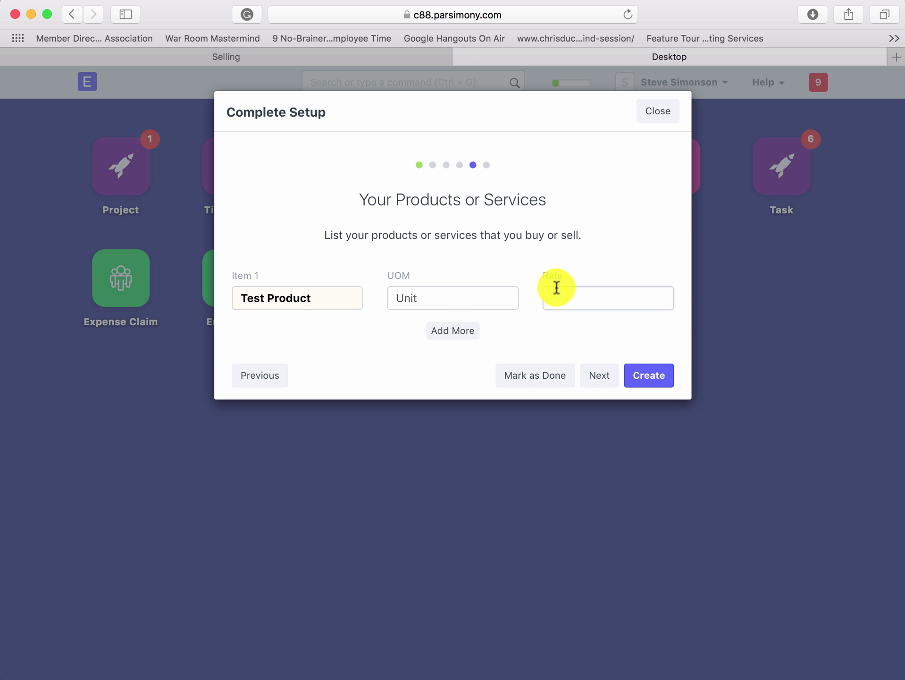
text(1.00)
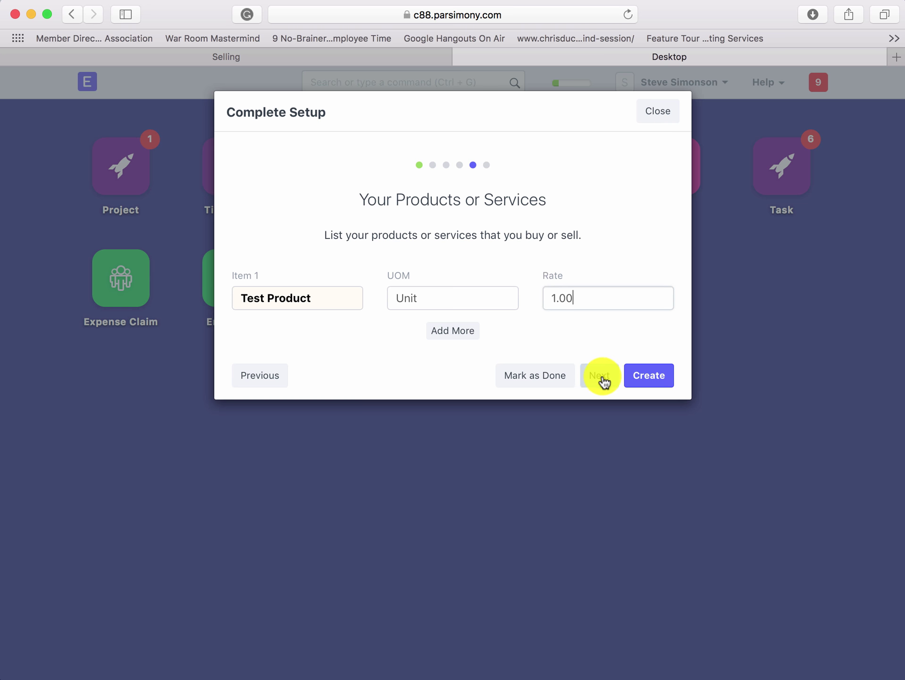
click(600, 377)
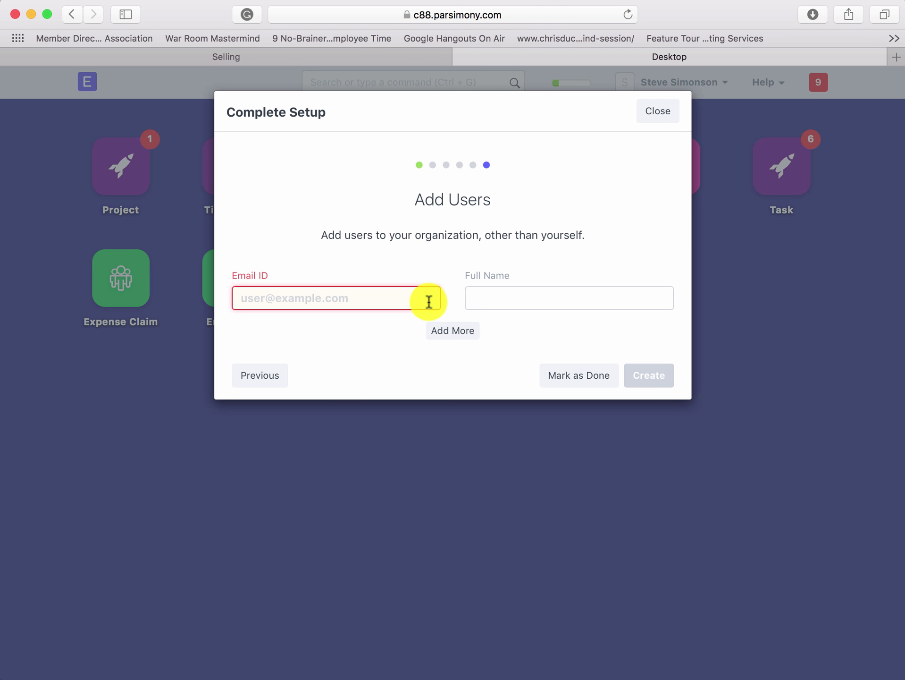
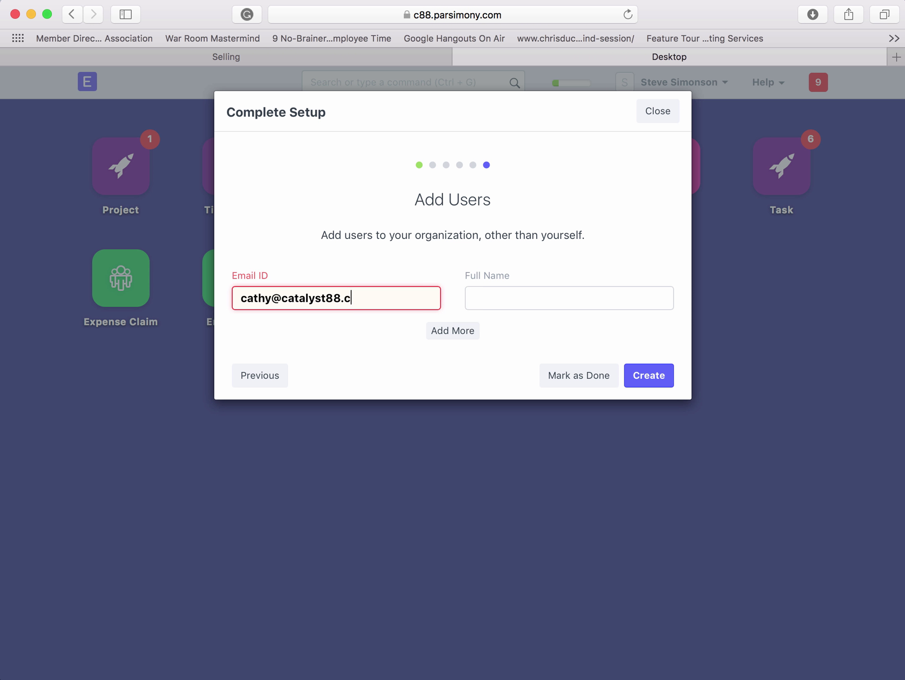
- Create a new user with their catalyst88.com e-mail and full name, dismissing the email-account warning
key(Tab)
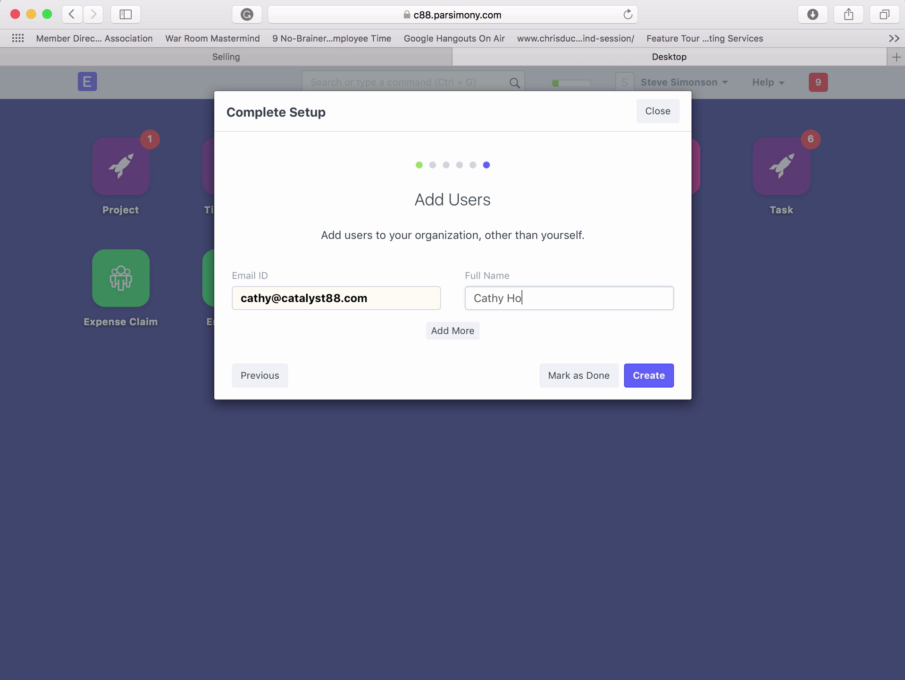
click(643, 377)
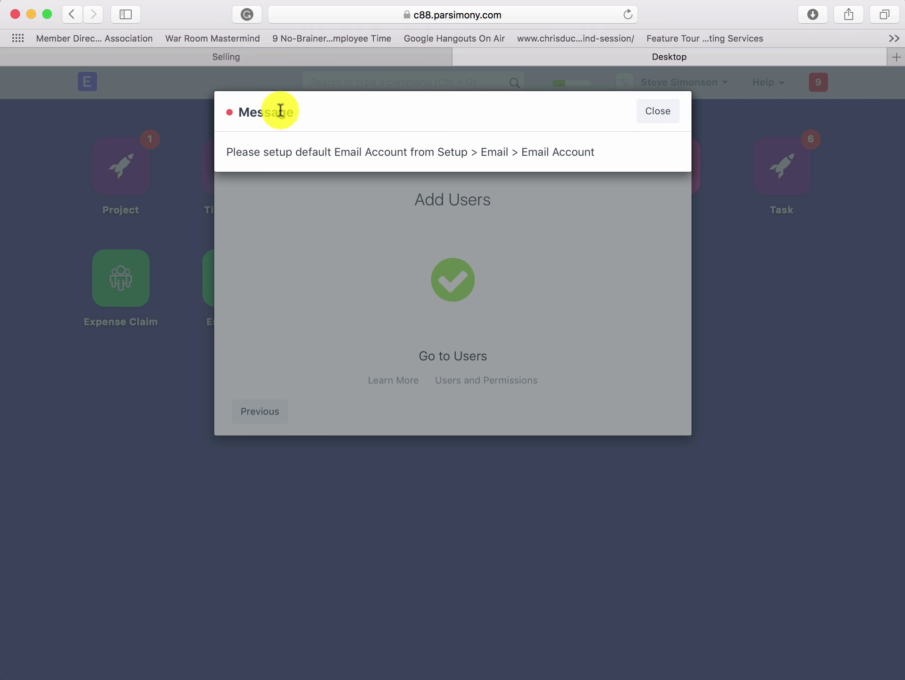
click(653, 123)
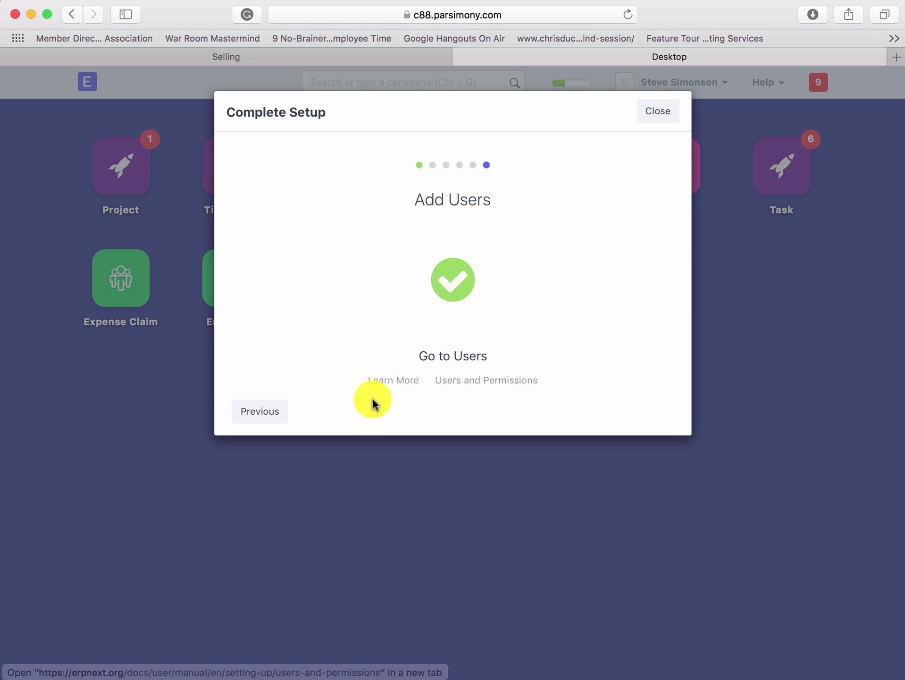
- Close and reopen the setup wizard, then go to the Users list with two active System Users
click(653, 114)
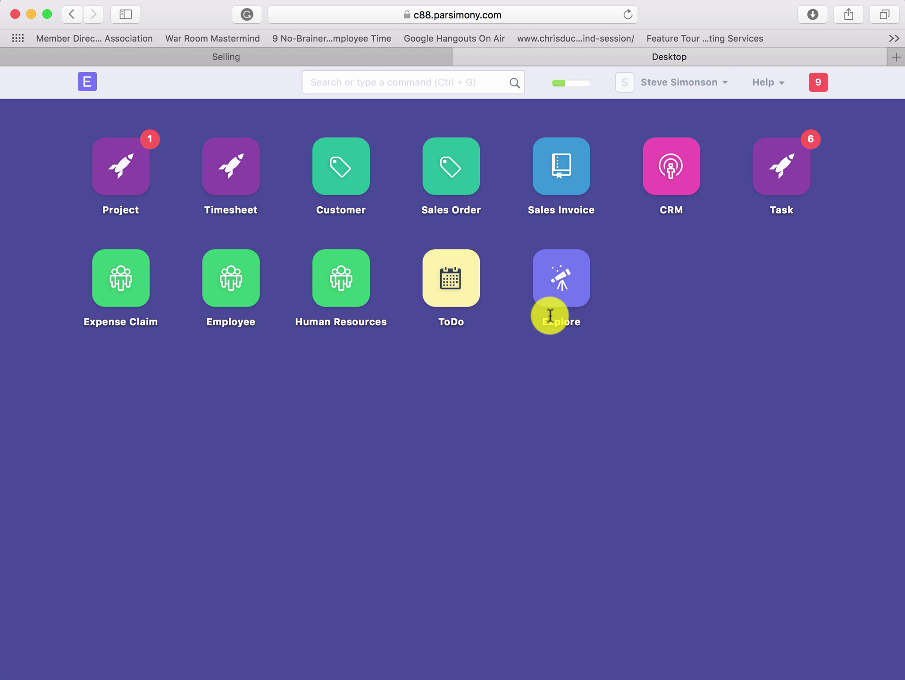
click(563, 94)
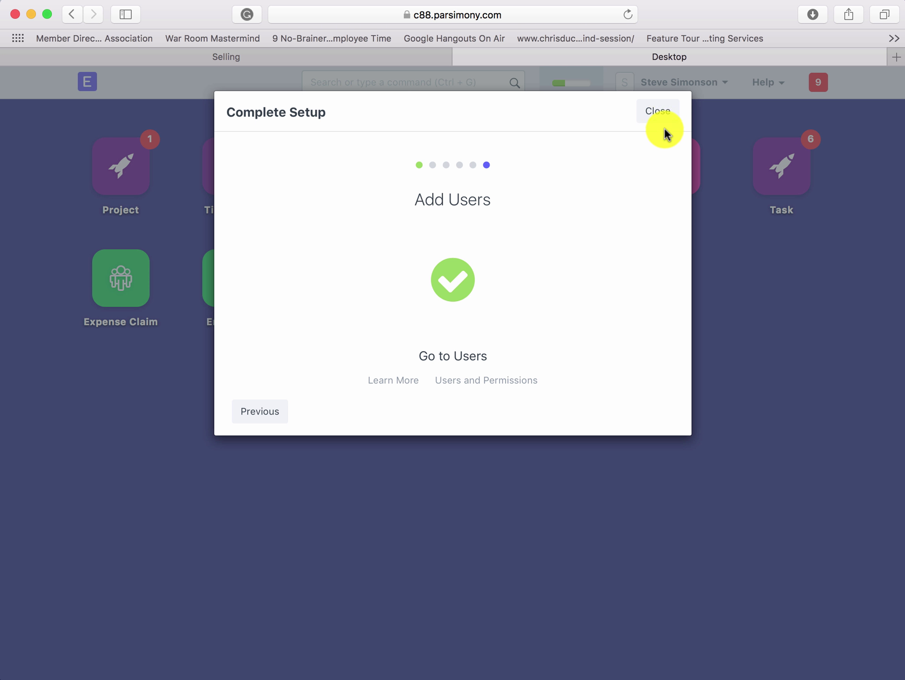
click(443, 354)
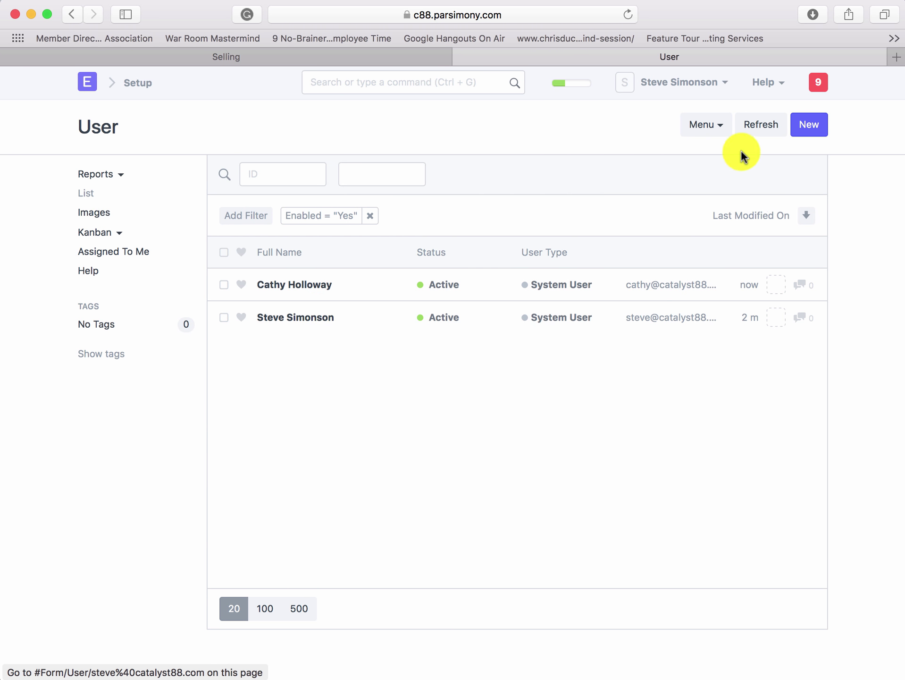
- Create a third user with their email, first name and last name, and save it
click(805, 130)
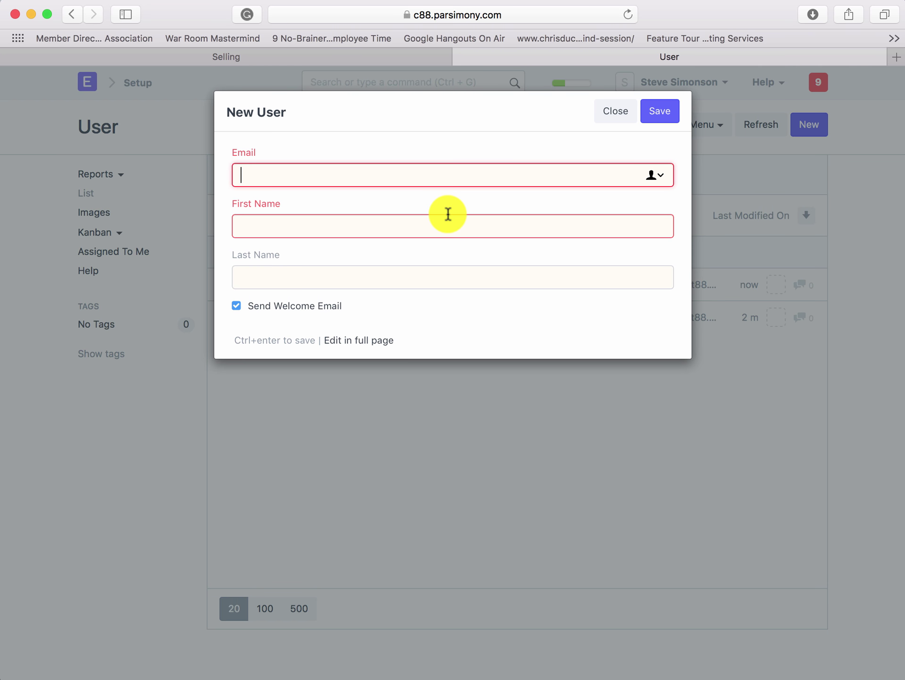
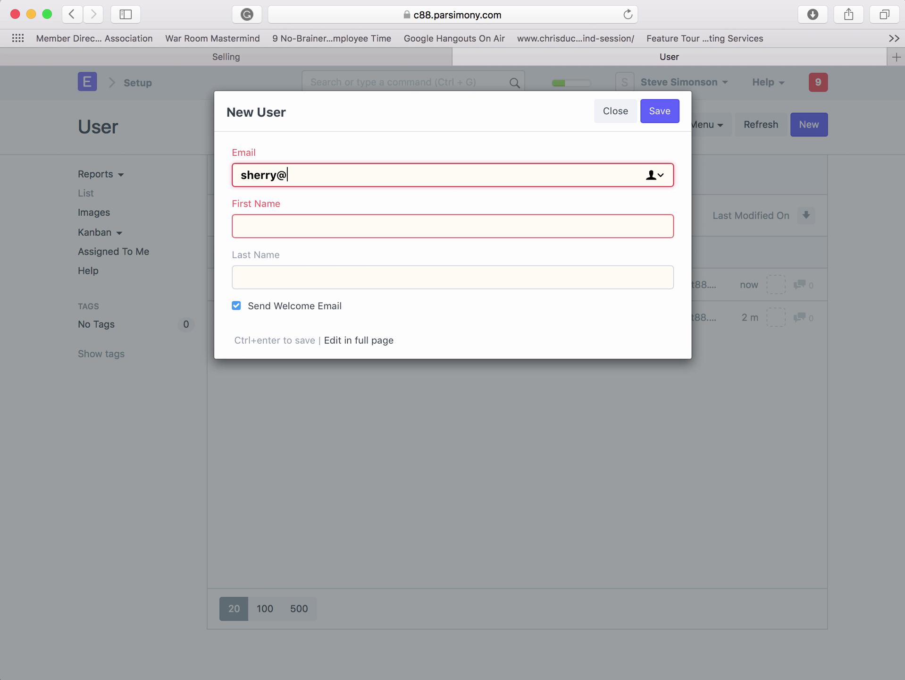
key(Tab)
key(Tab)
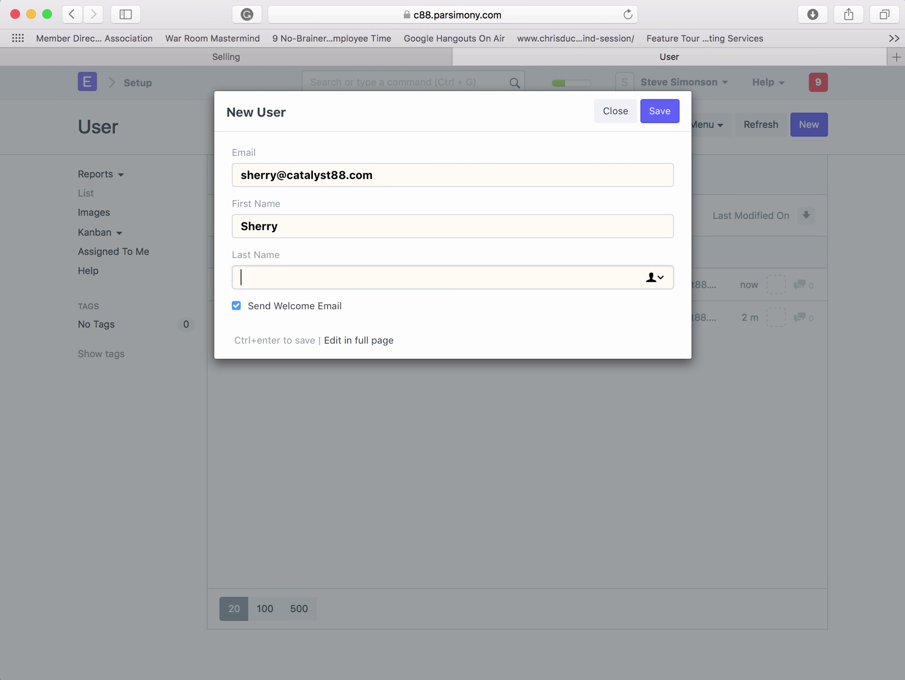
click(654, 116)
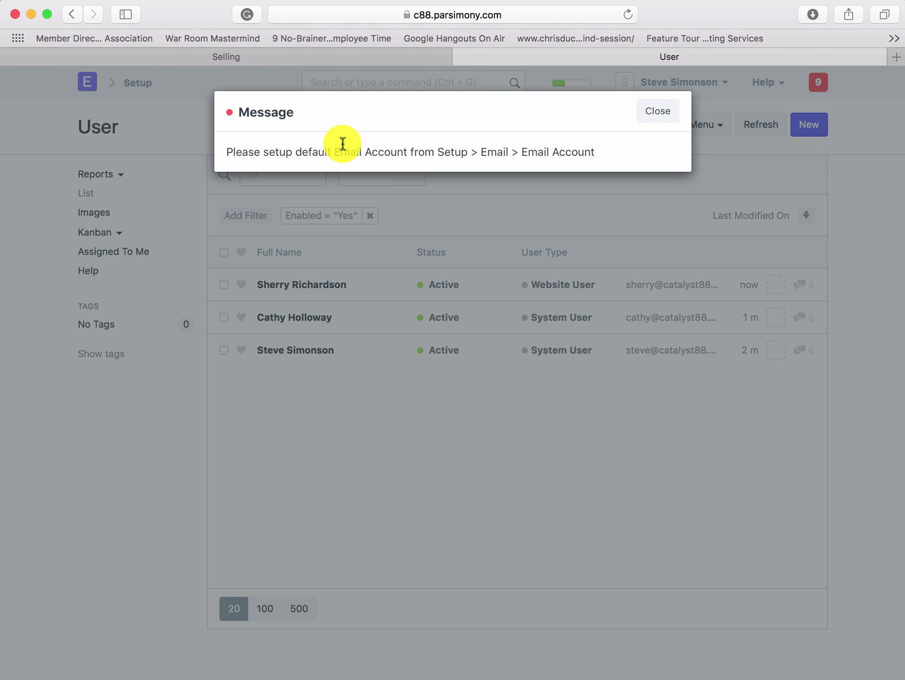
- Dismiss the default Email Account message so all three active users are visible
click(665, 114)
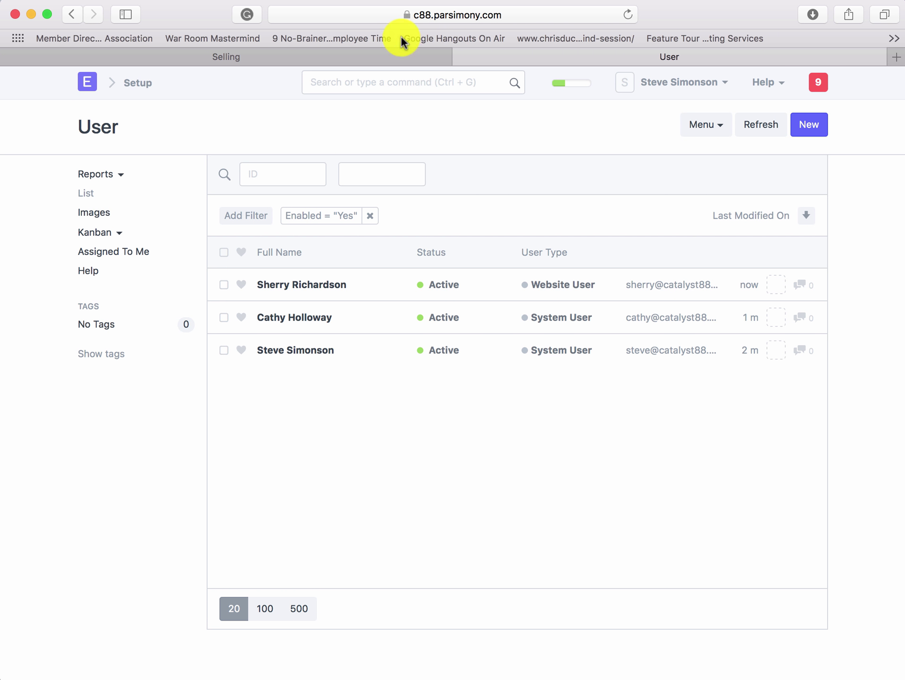
click(386, 2)
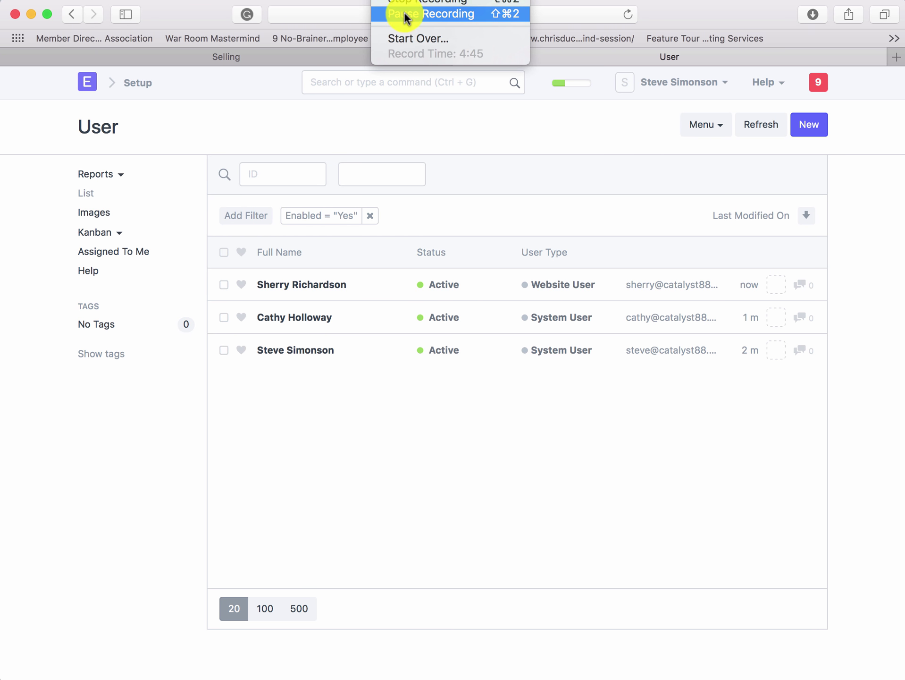